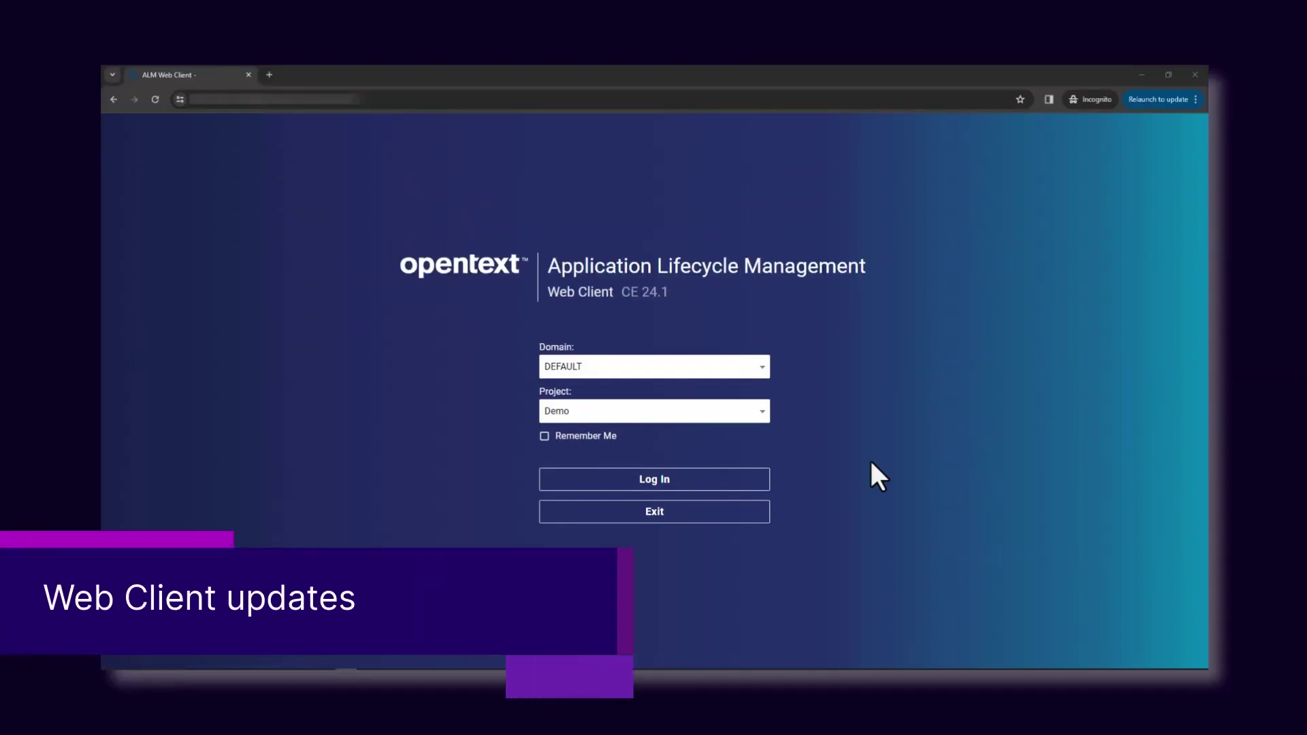
Log in to the Demo project and scroll through the Test Runs grid of 320 runs
click(738, 482)
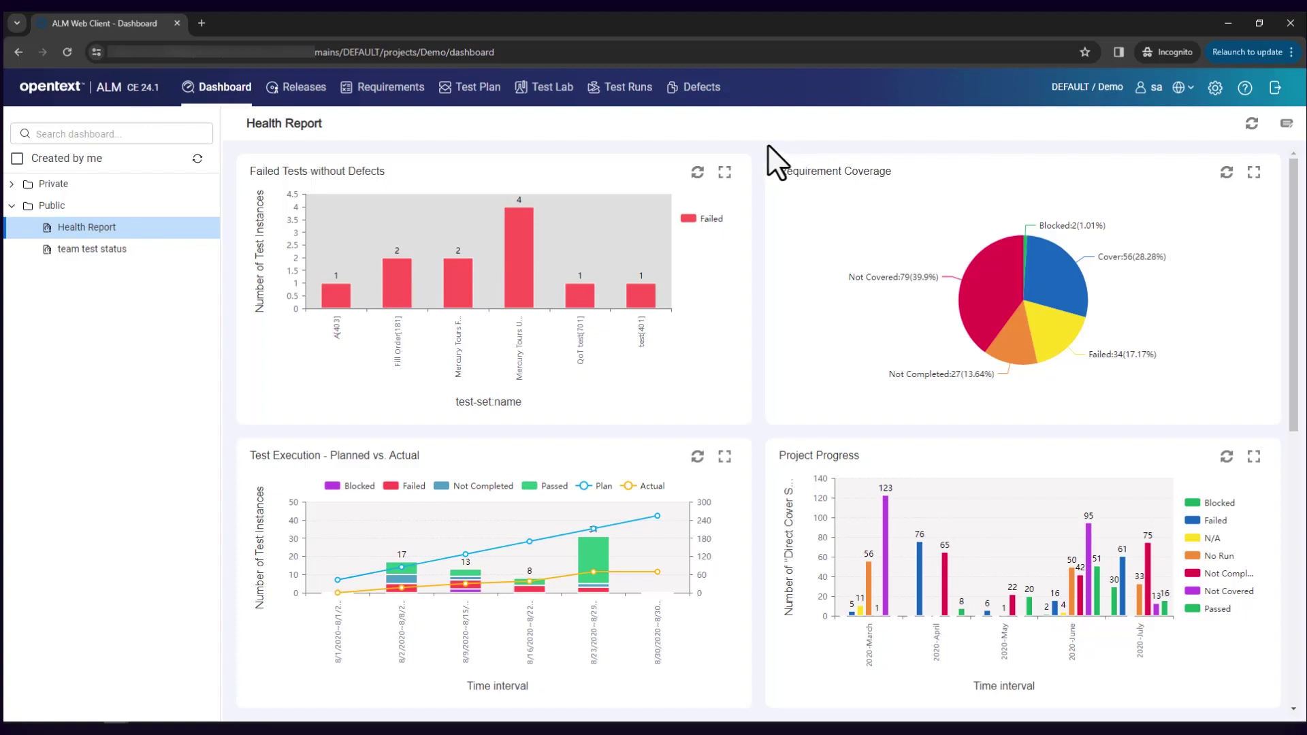
click(624, 96)
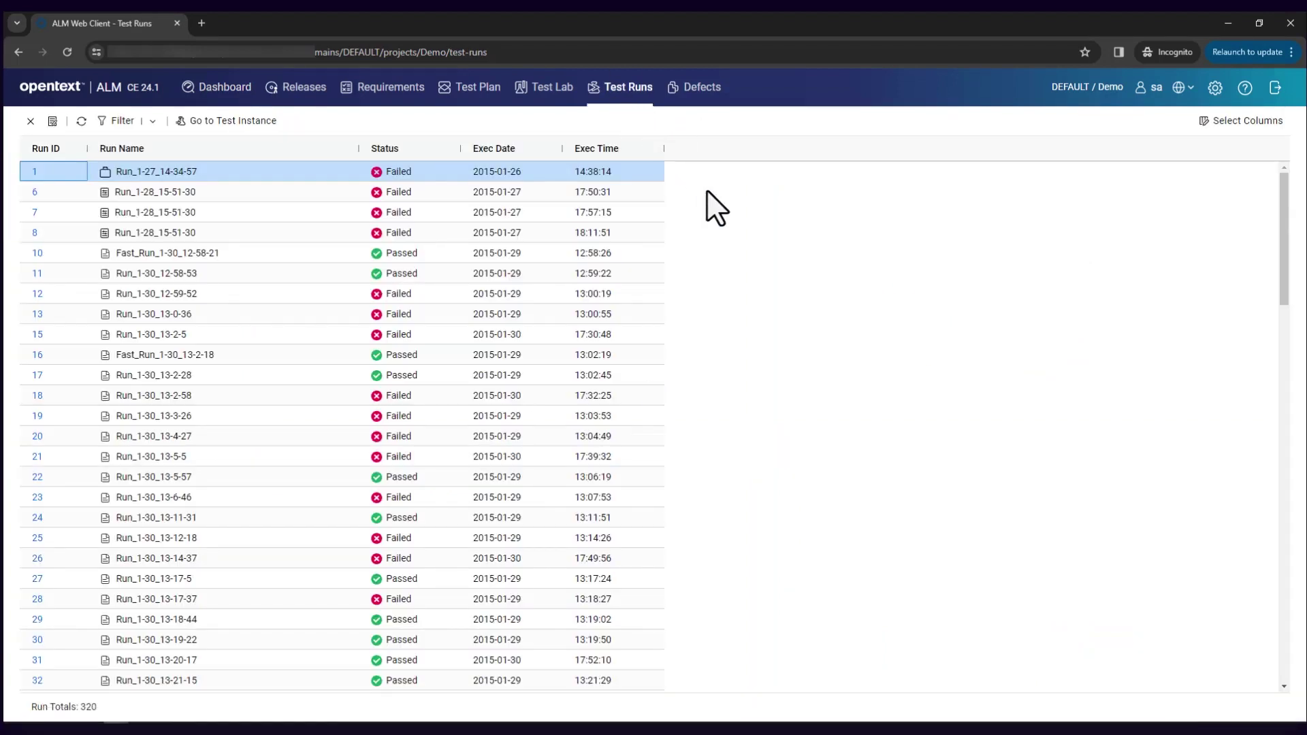
scroll(715, 265, down, 5)
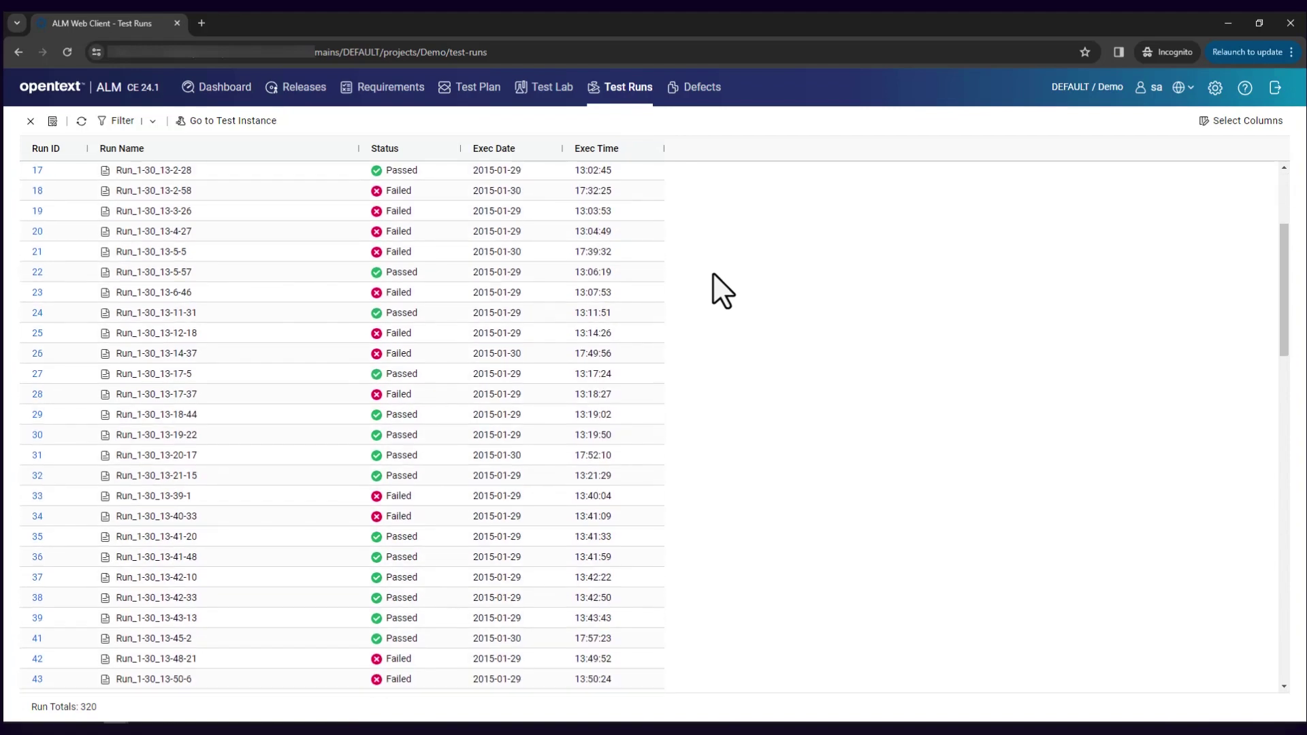
scroll(712, 275, down, 1)
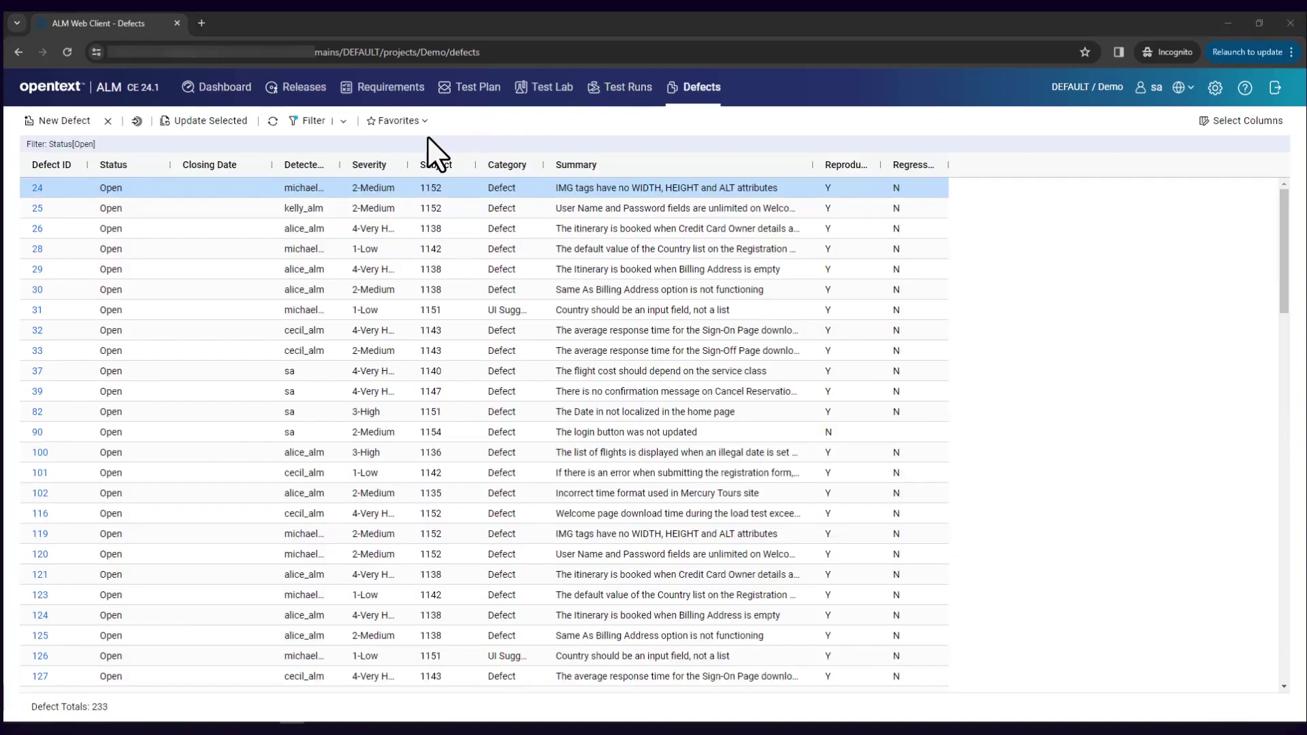
Save the Defects view as a private favorite 'open defects', then open Organize Favorites
click(402, 122)
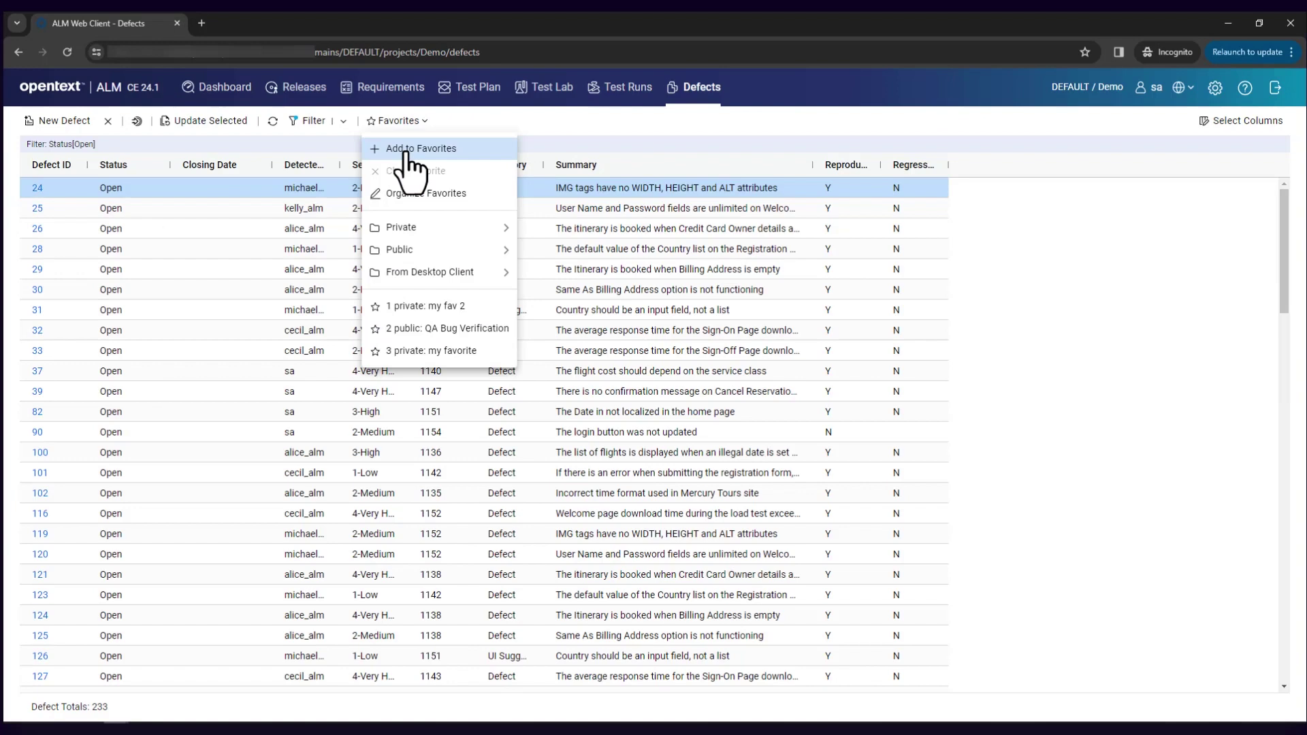
click(407, 154)
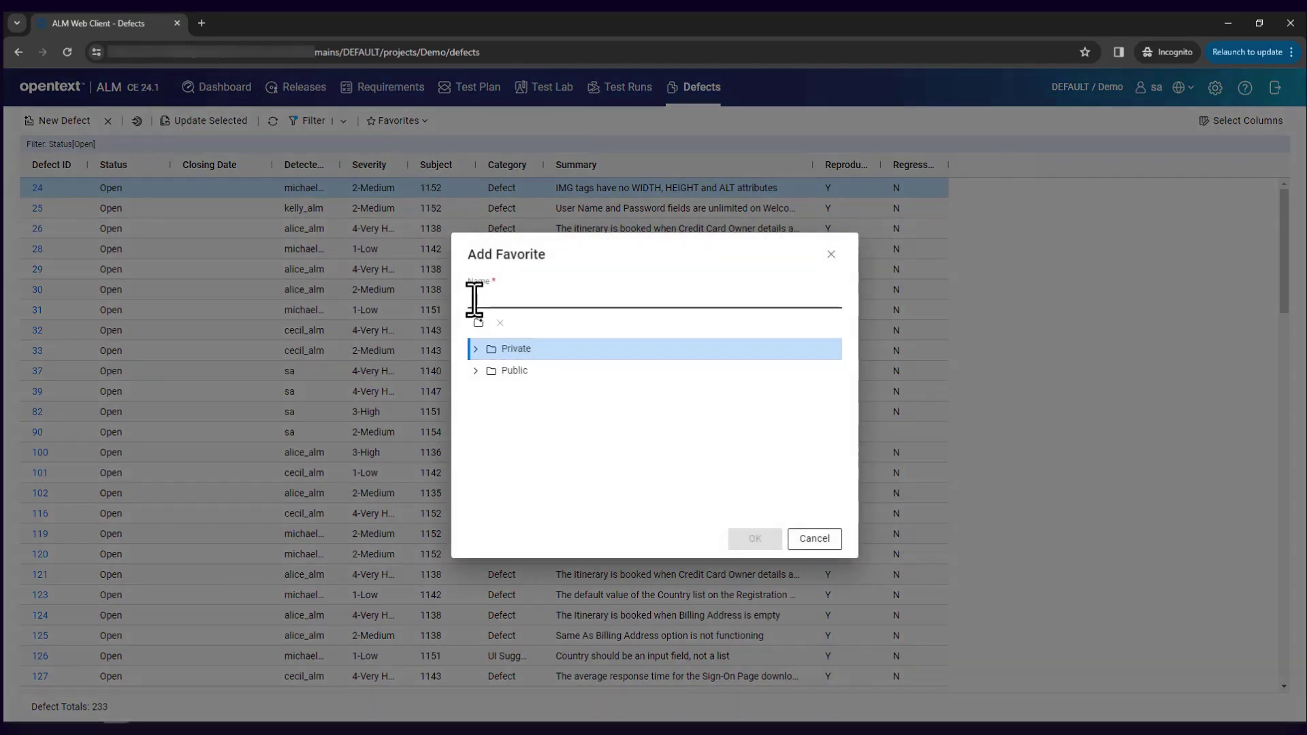
click(474, 298)
text(open defects)
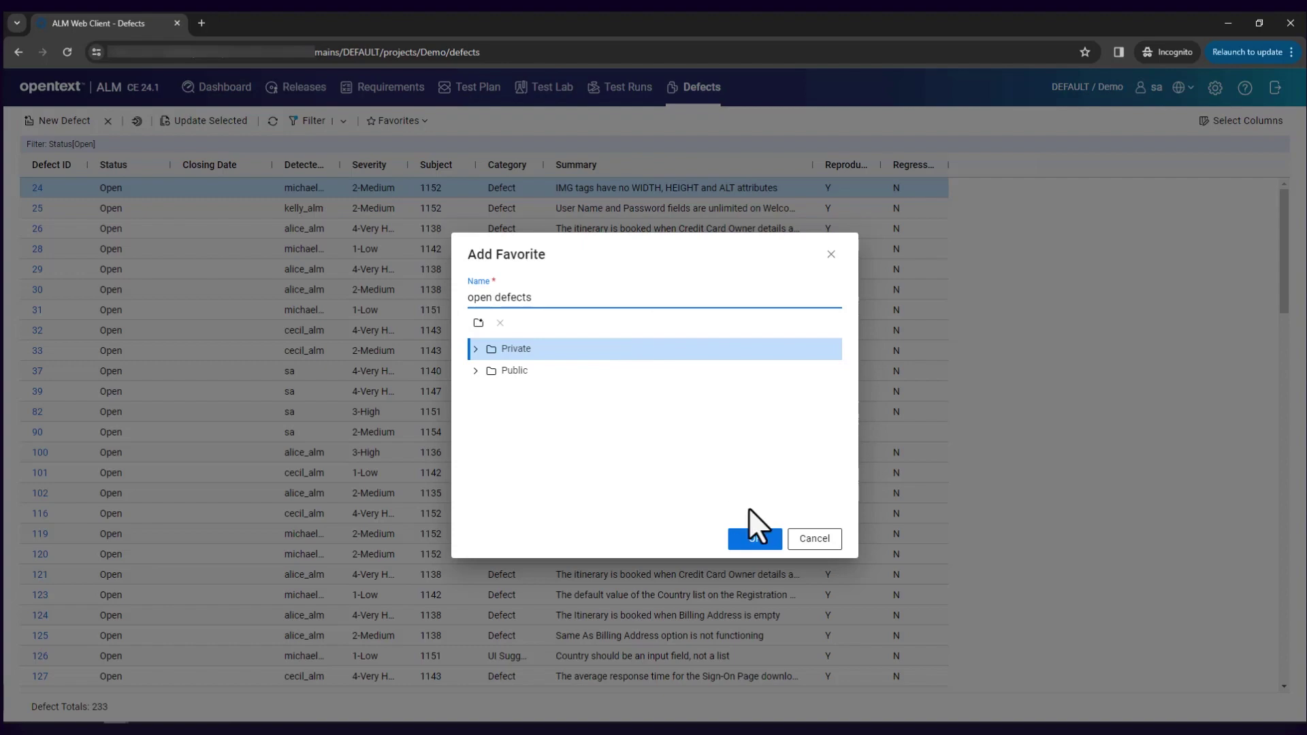
click(754, 539)
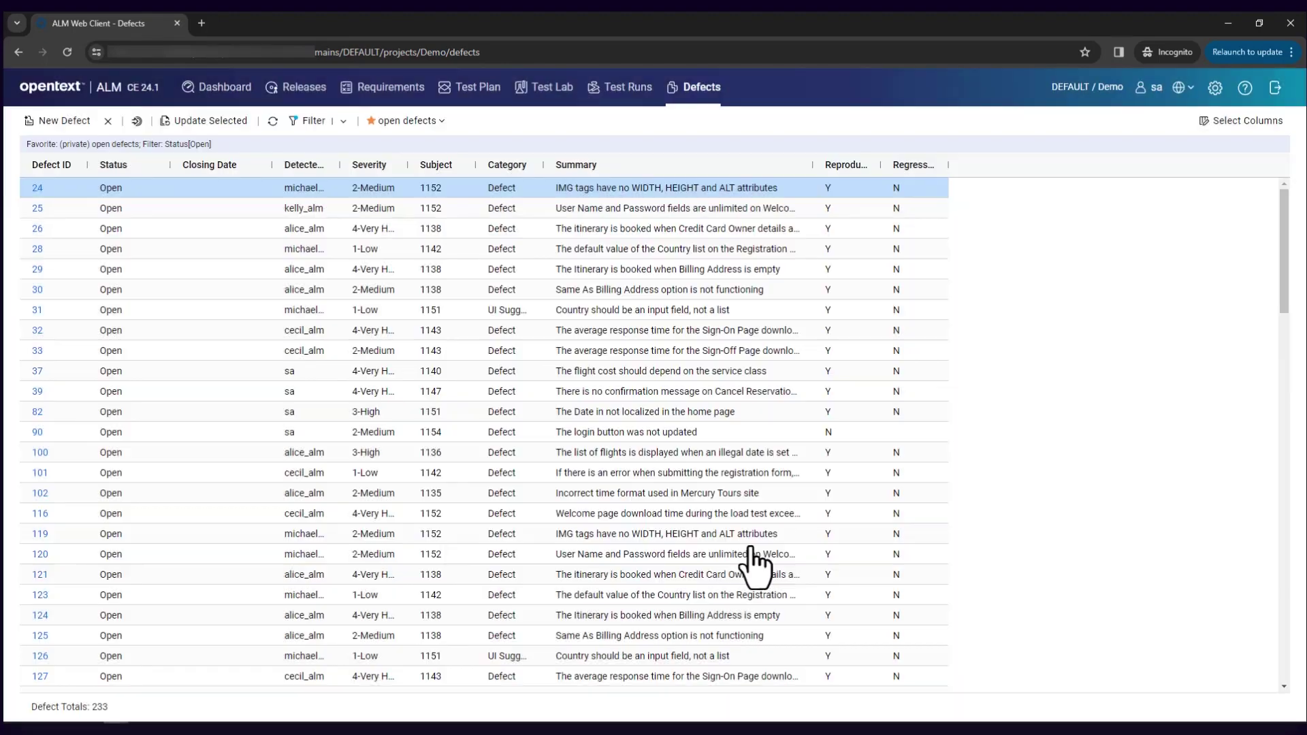
click(432, 129)
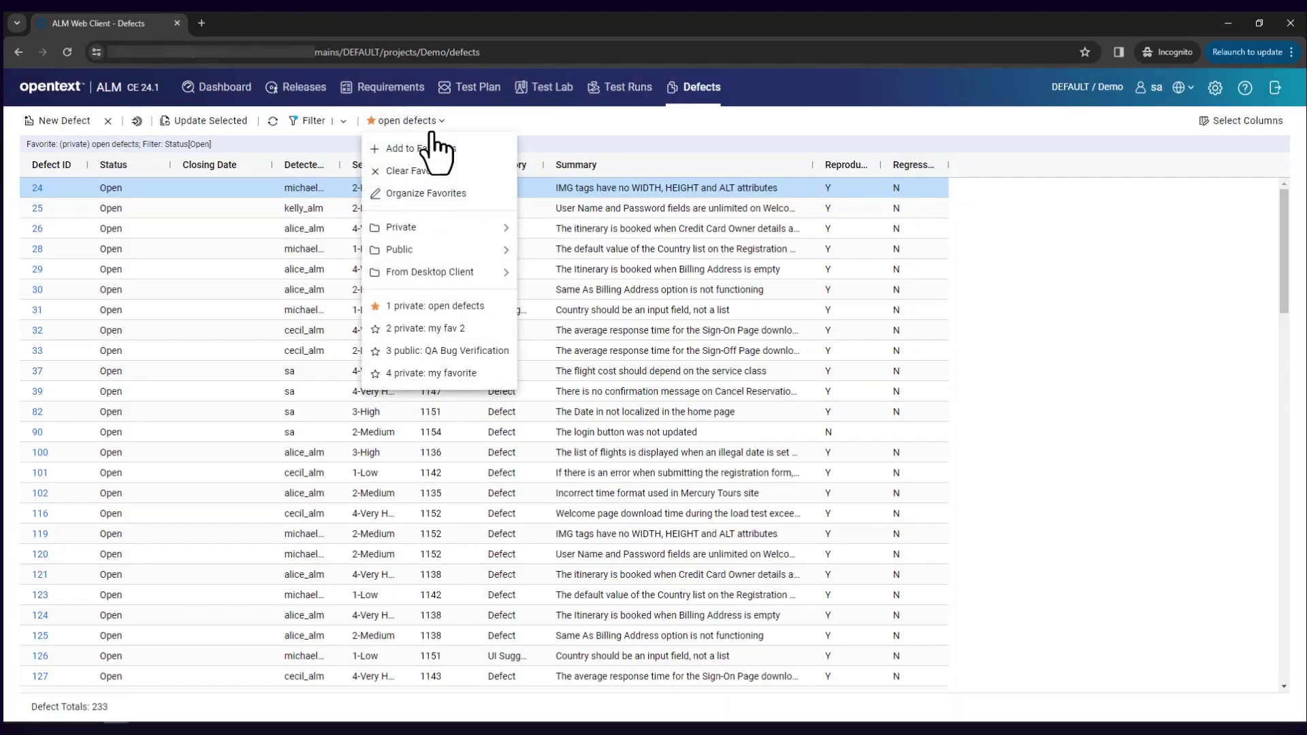
click(432, 197)
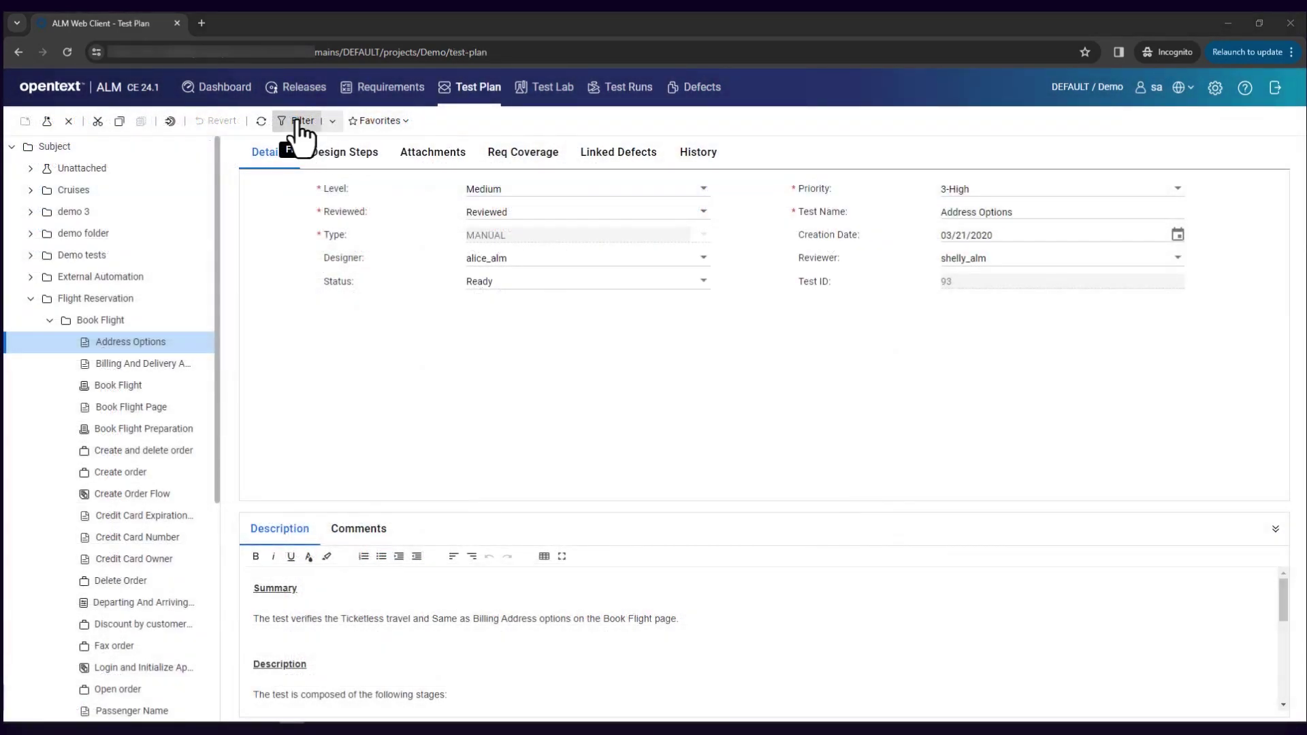
Add a Level = Medium filter condition to the Test Plan tree and apply it
click(297, 121)
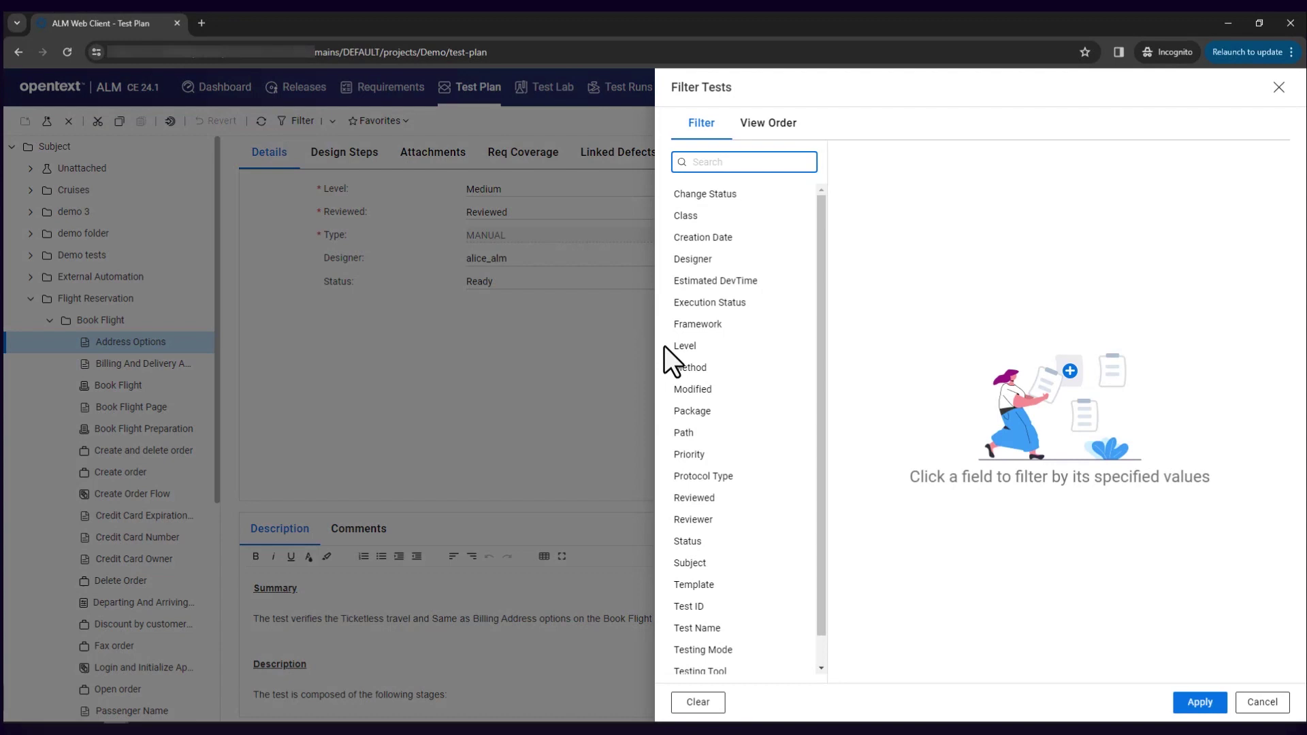
click(691, 348)
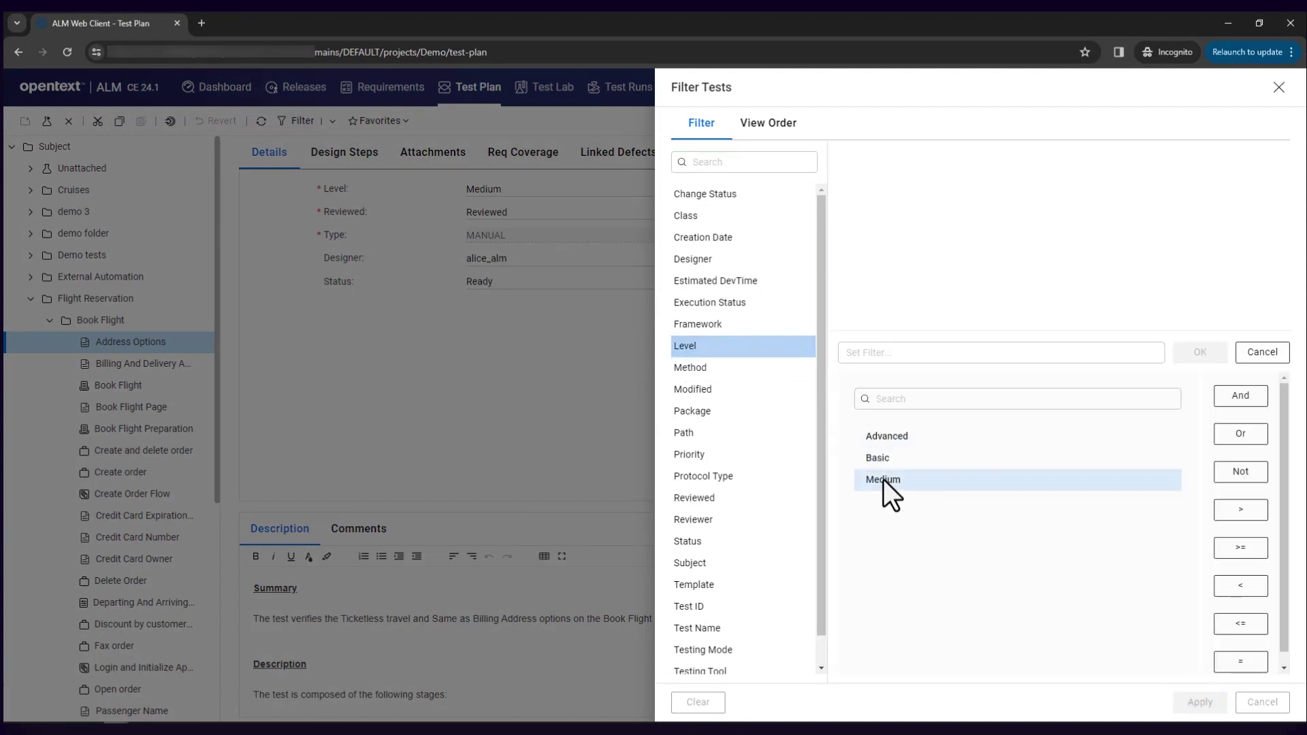
click(883, 479)
click(1187, 375)
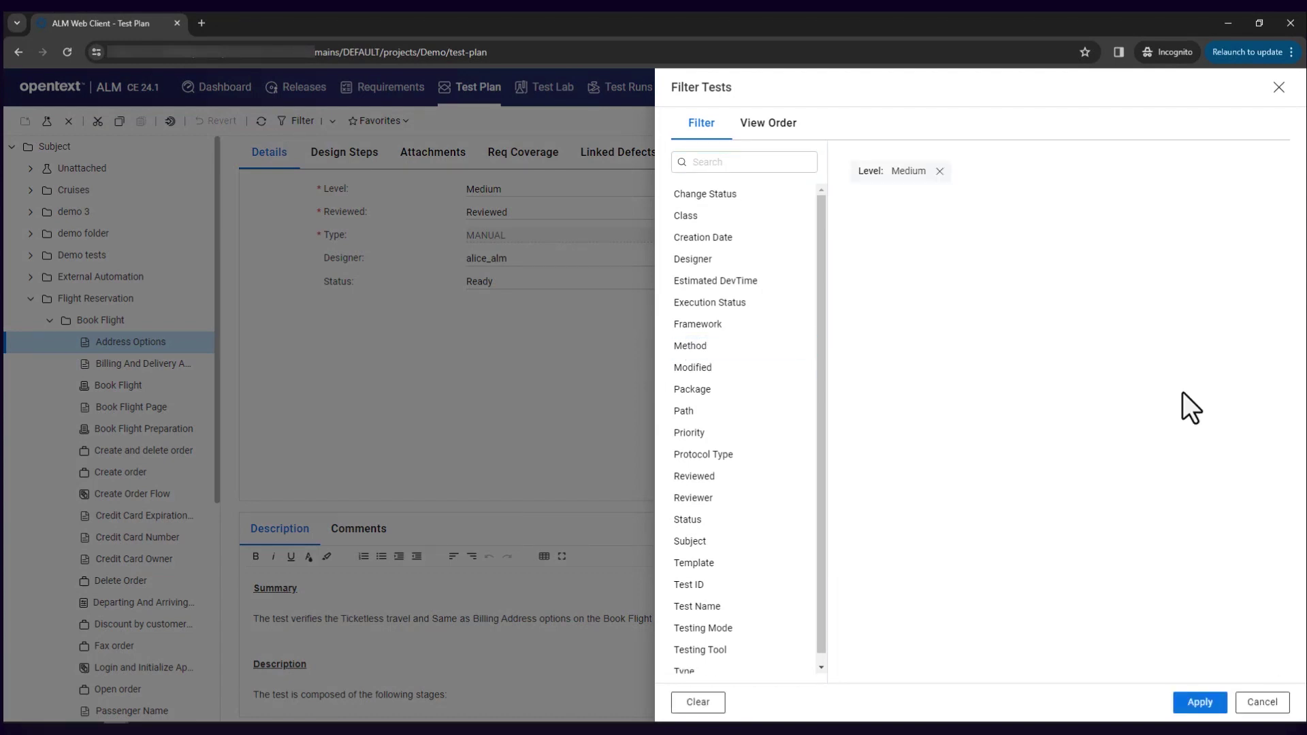
click(1198, 702)
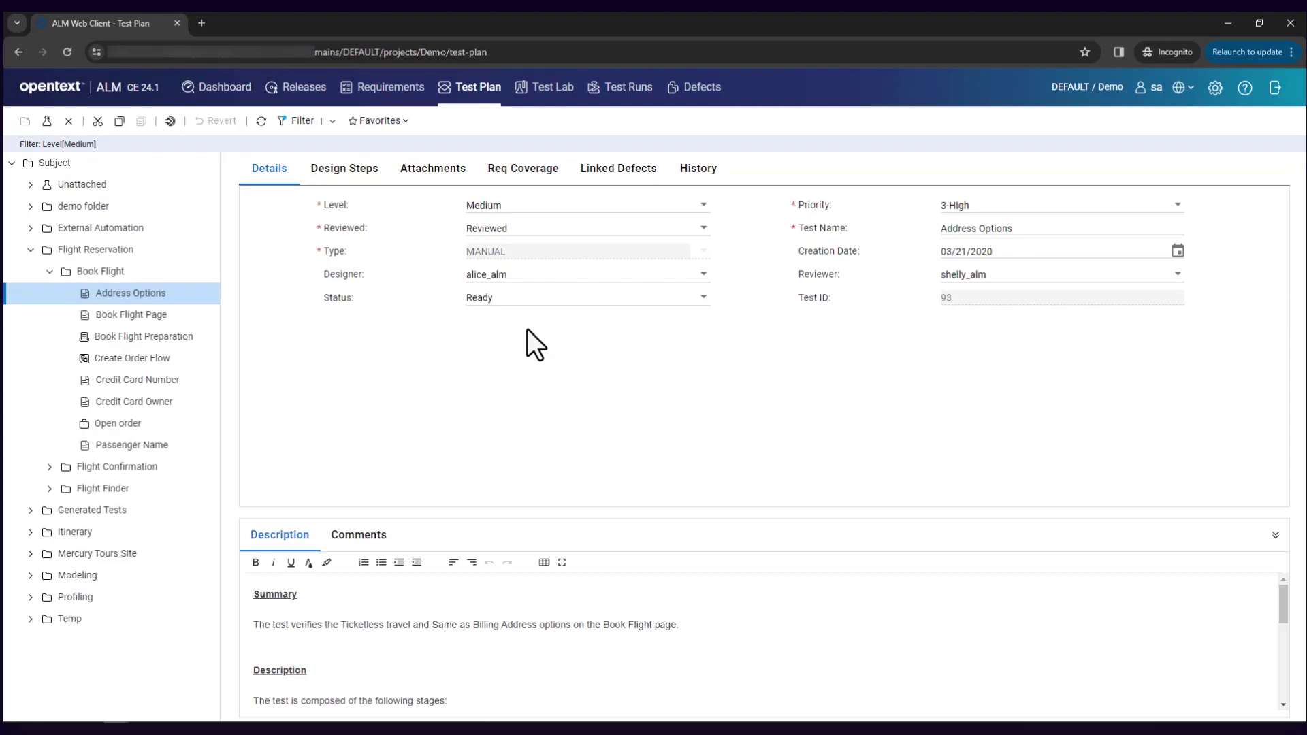
Group defects by Assigned To, sort by Closing Date, then show Requirements as a tree
click(690, 83)
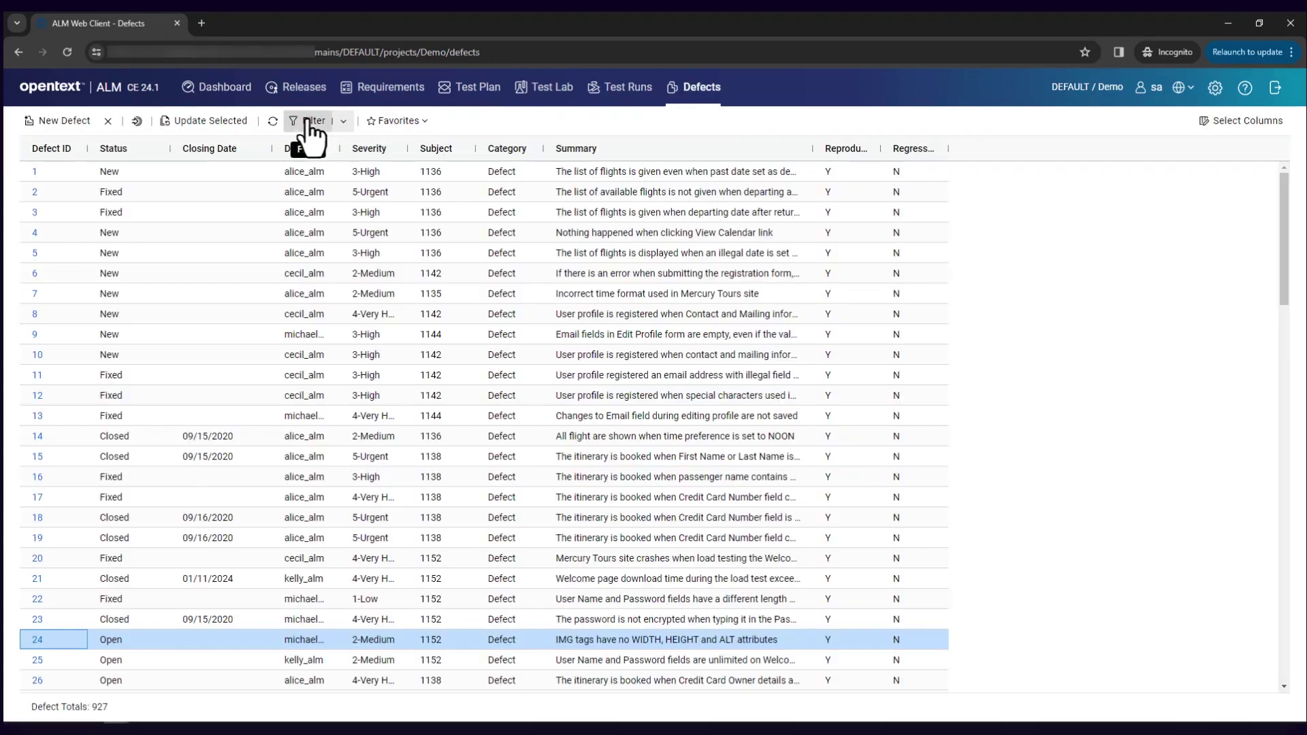
click(310, 125)
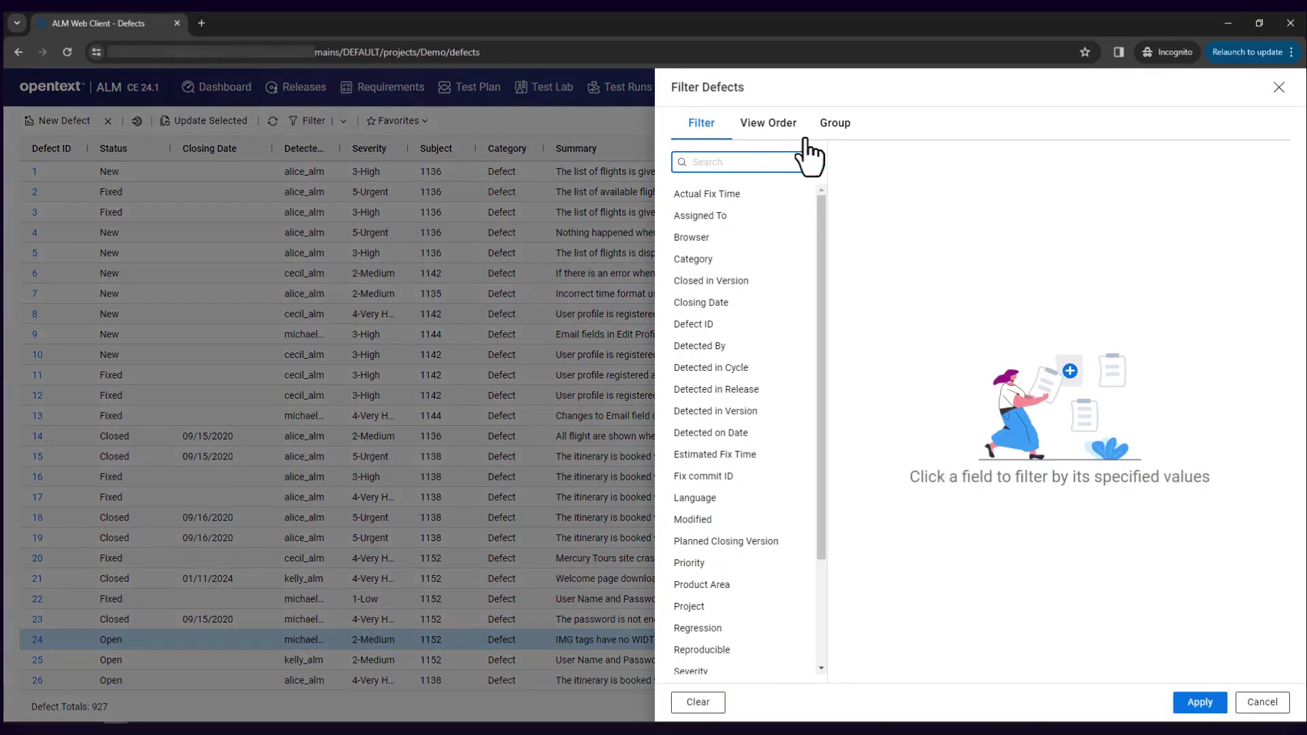
click(832, 132)
click(825, 169)
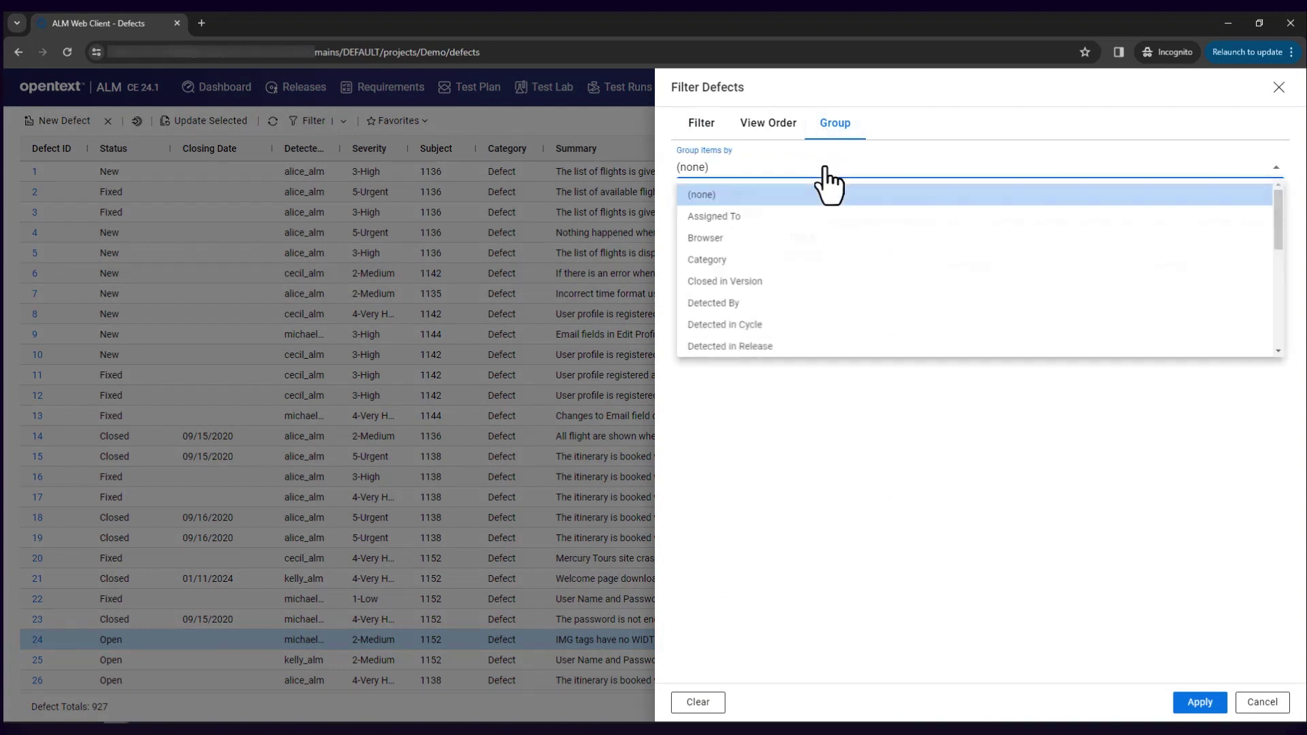
click(820, 217)
click(773, 125)
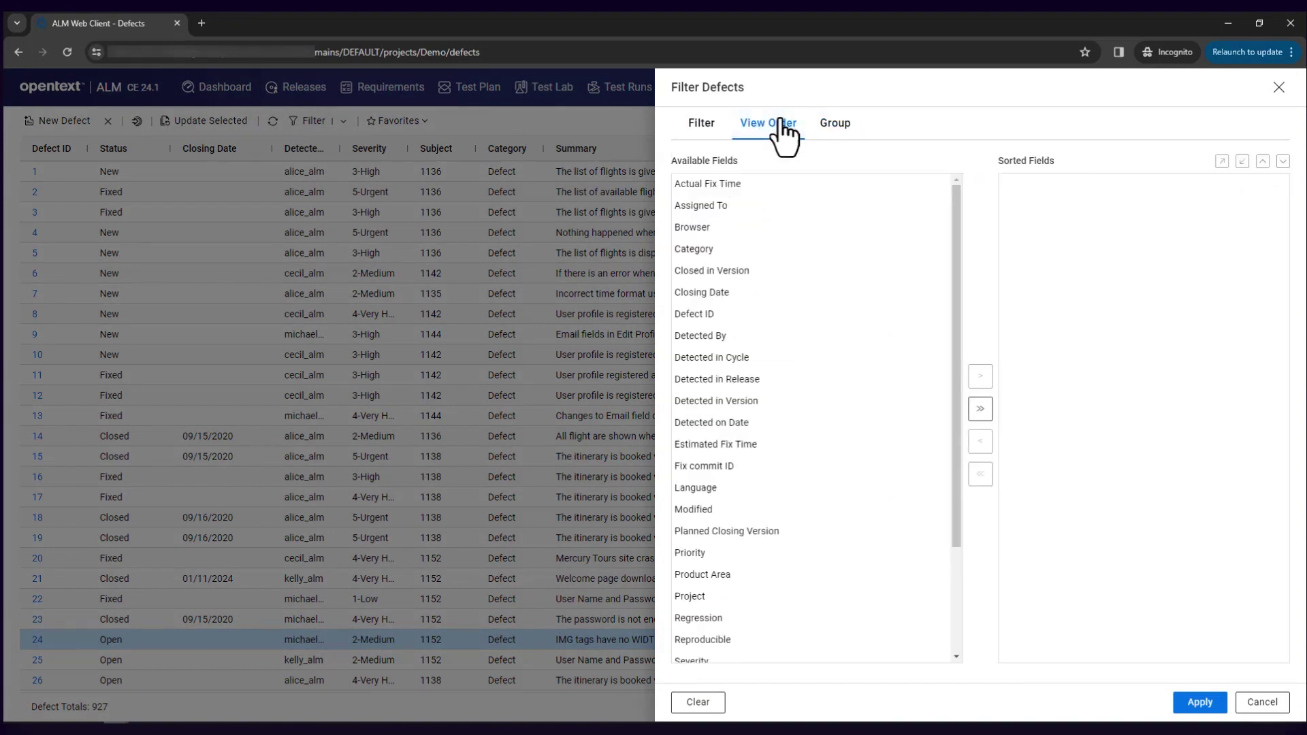
click(749, 288)
click(981, 379)
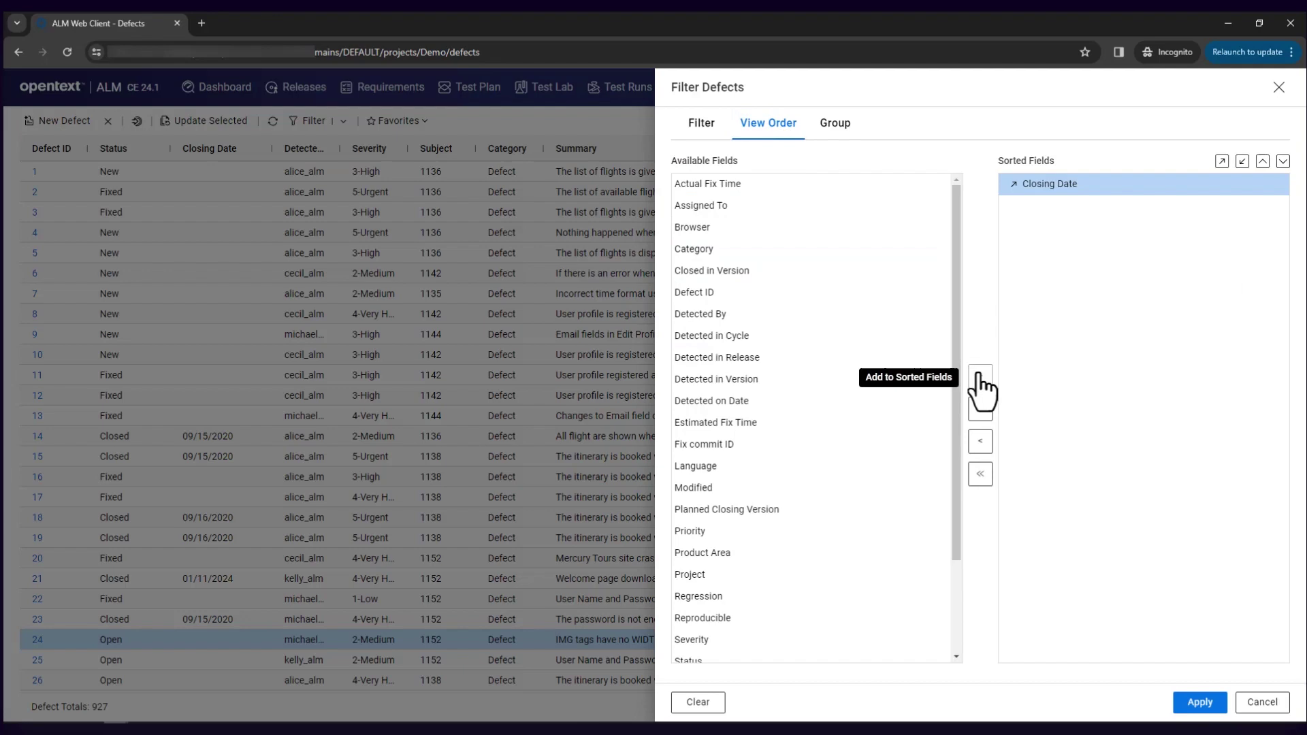
click(1200, 704)
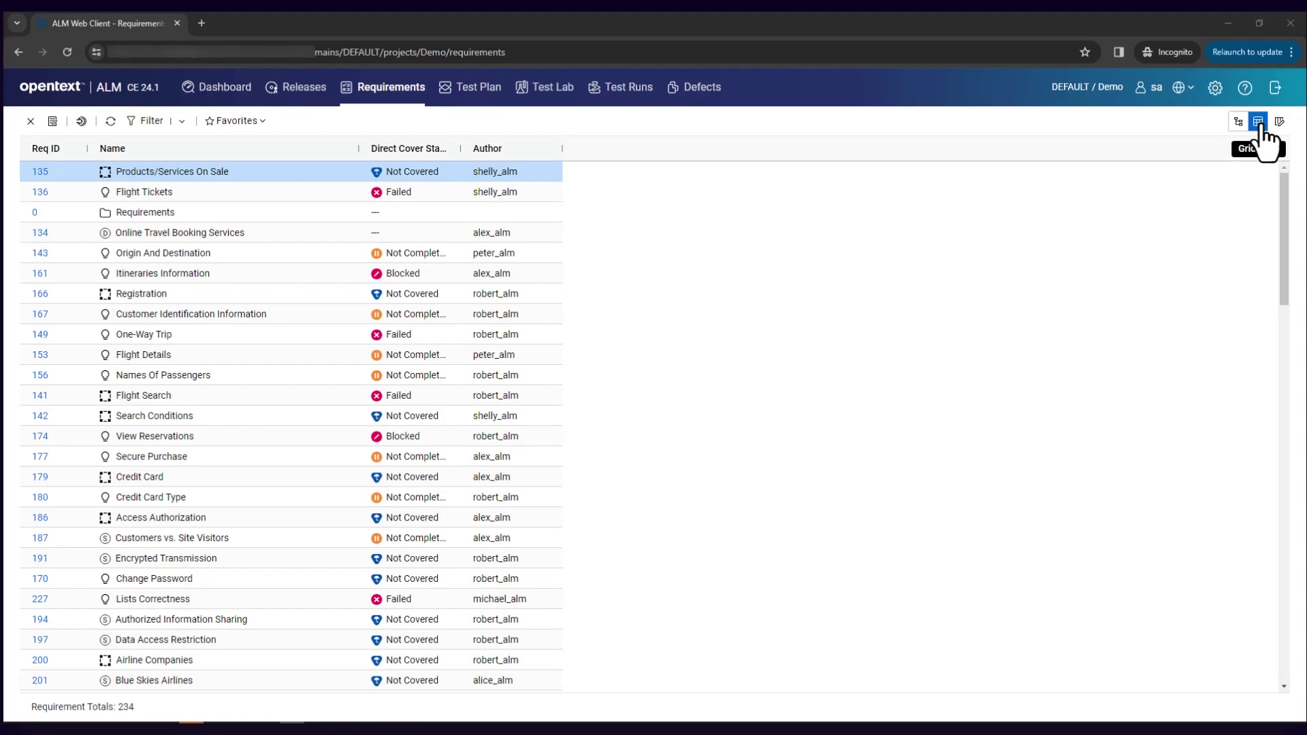
click(1238, 124)
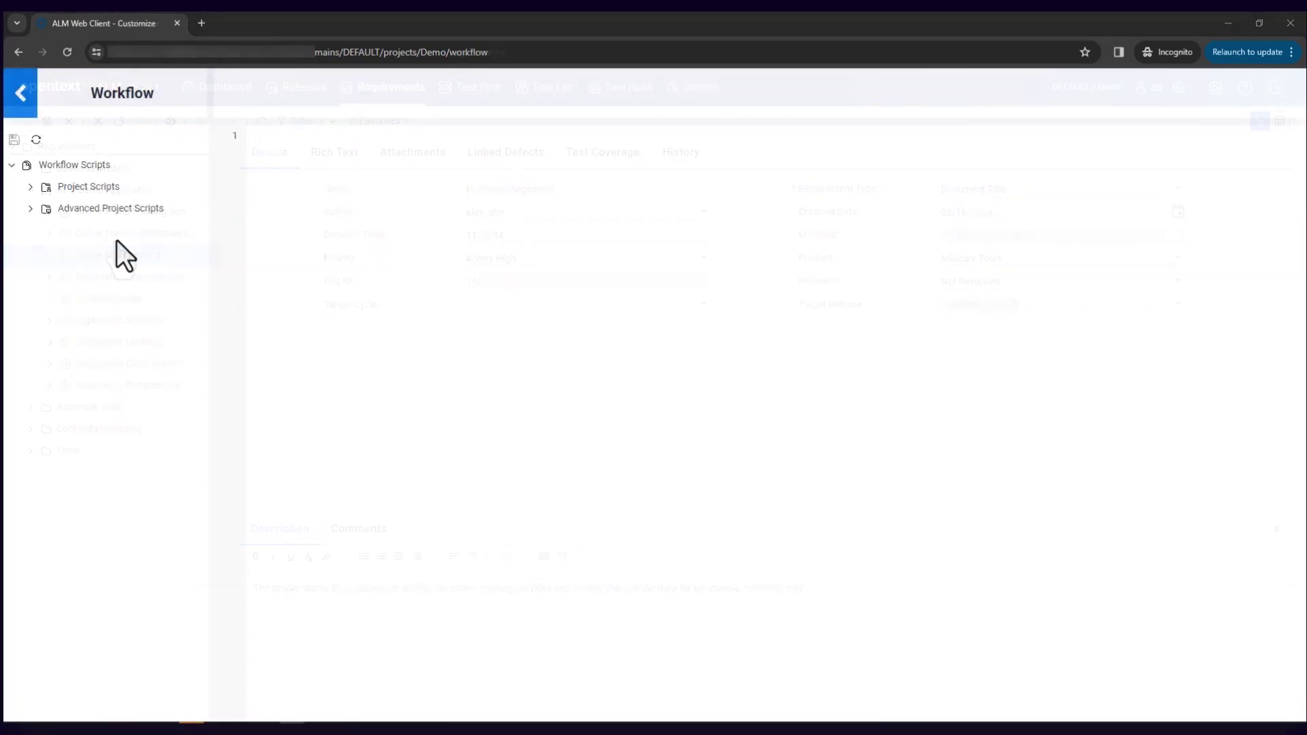
Browse the Project Scripts' Common functions ActionCanExecute and GetDetailsPageName
click(30, 187)
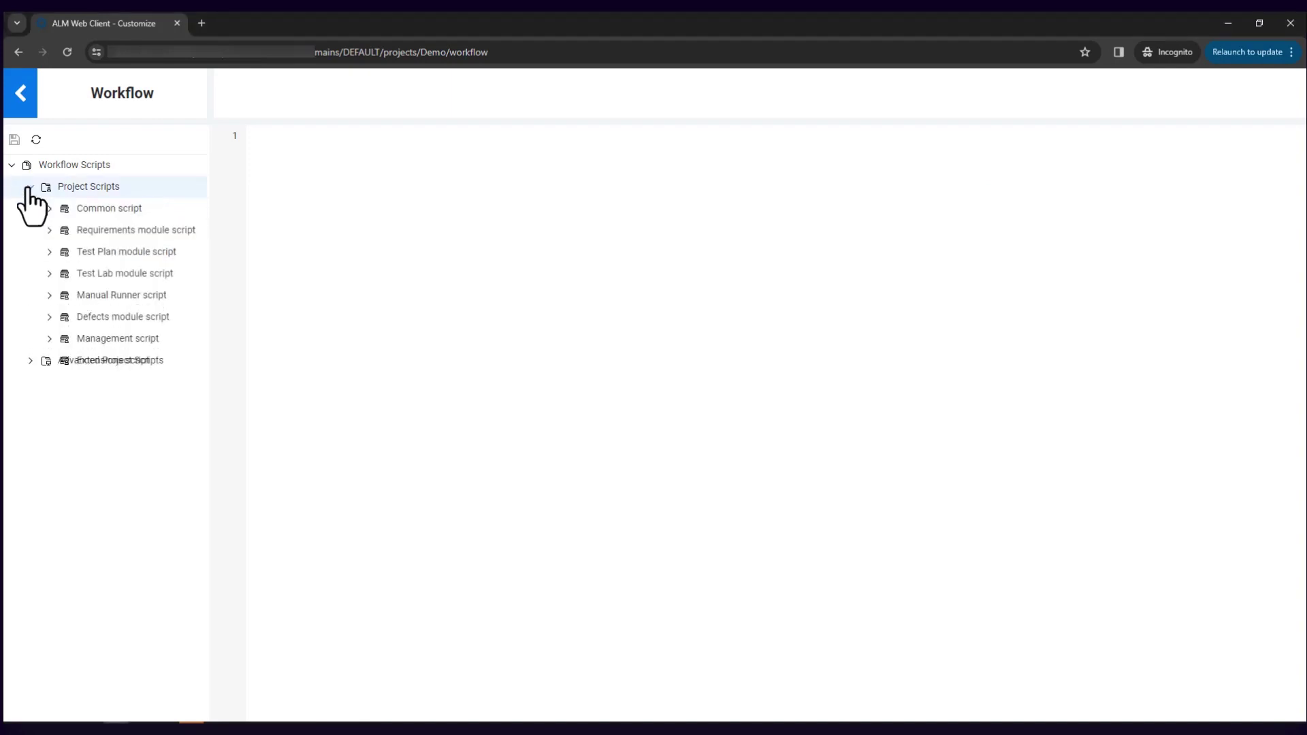
click(49, 208)
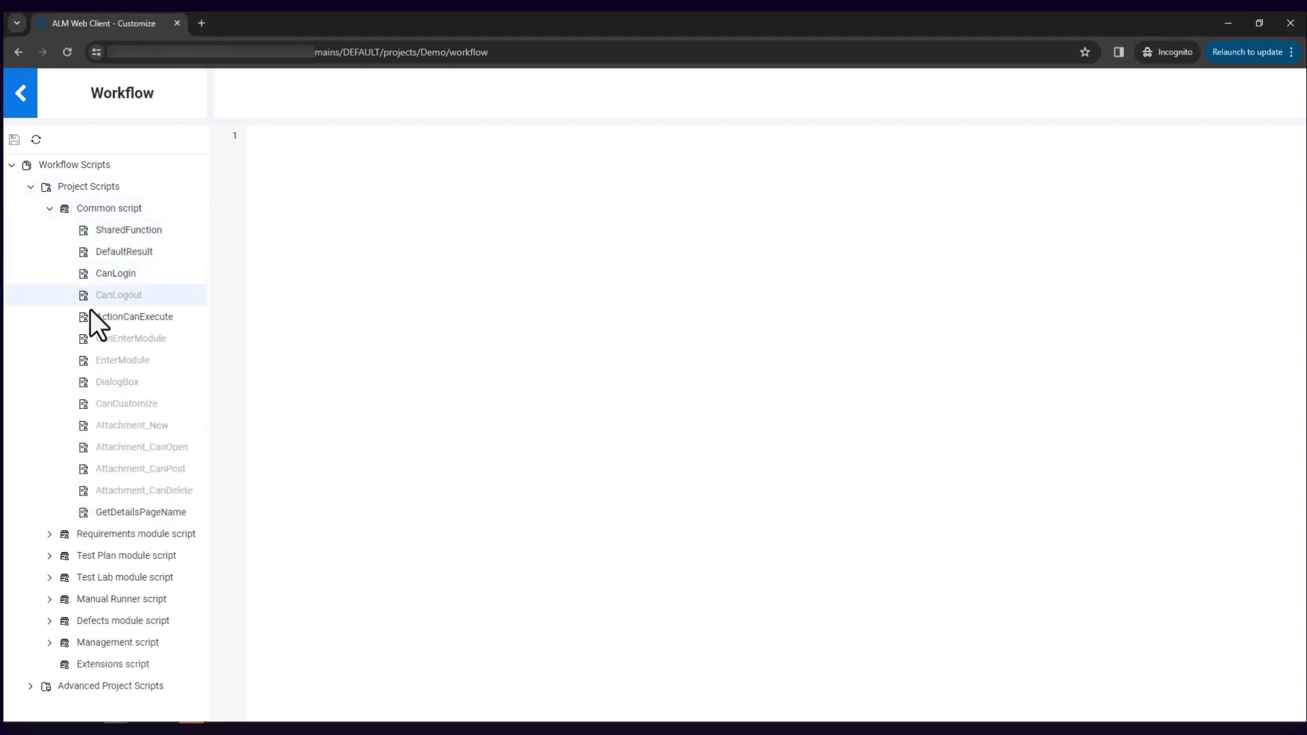
click(94, 317)
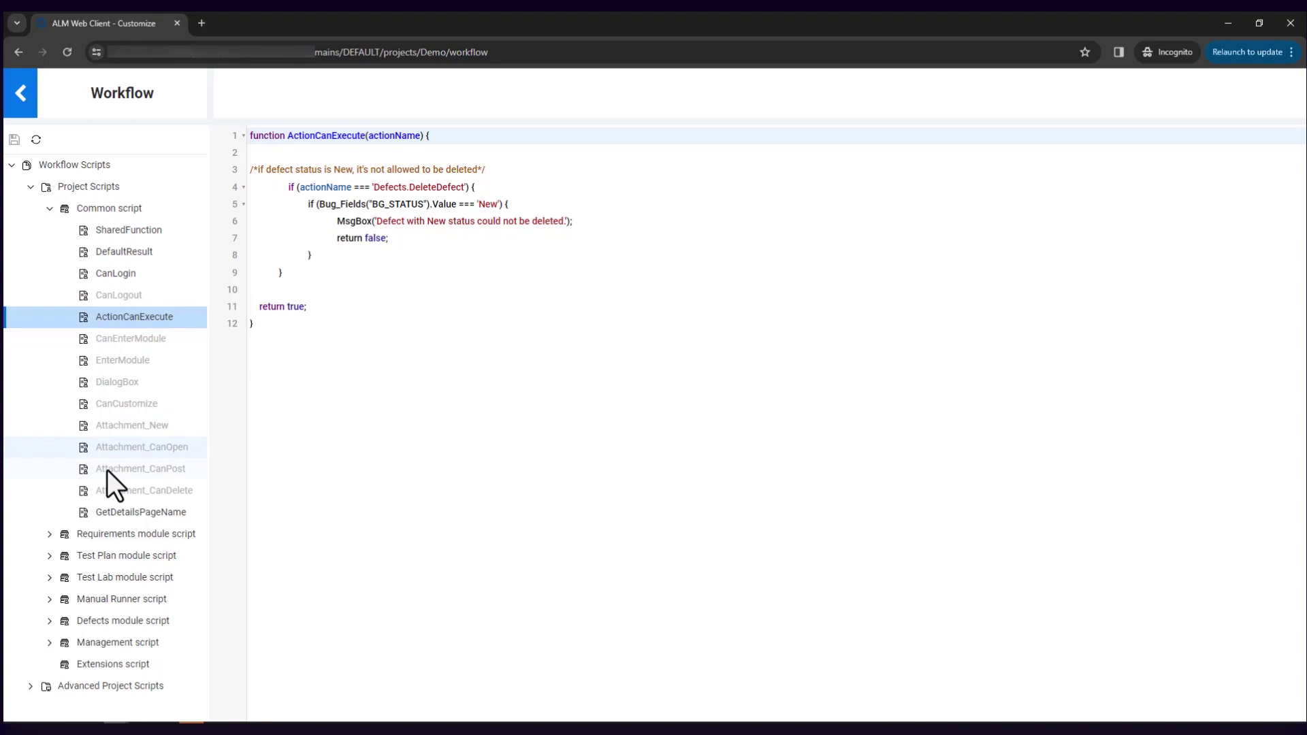
click(113, 511)
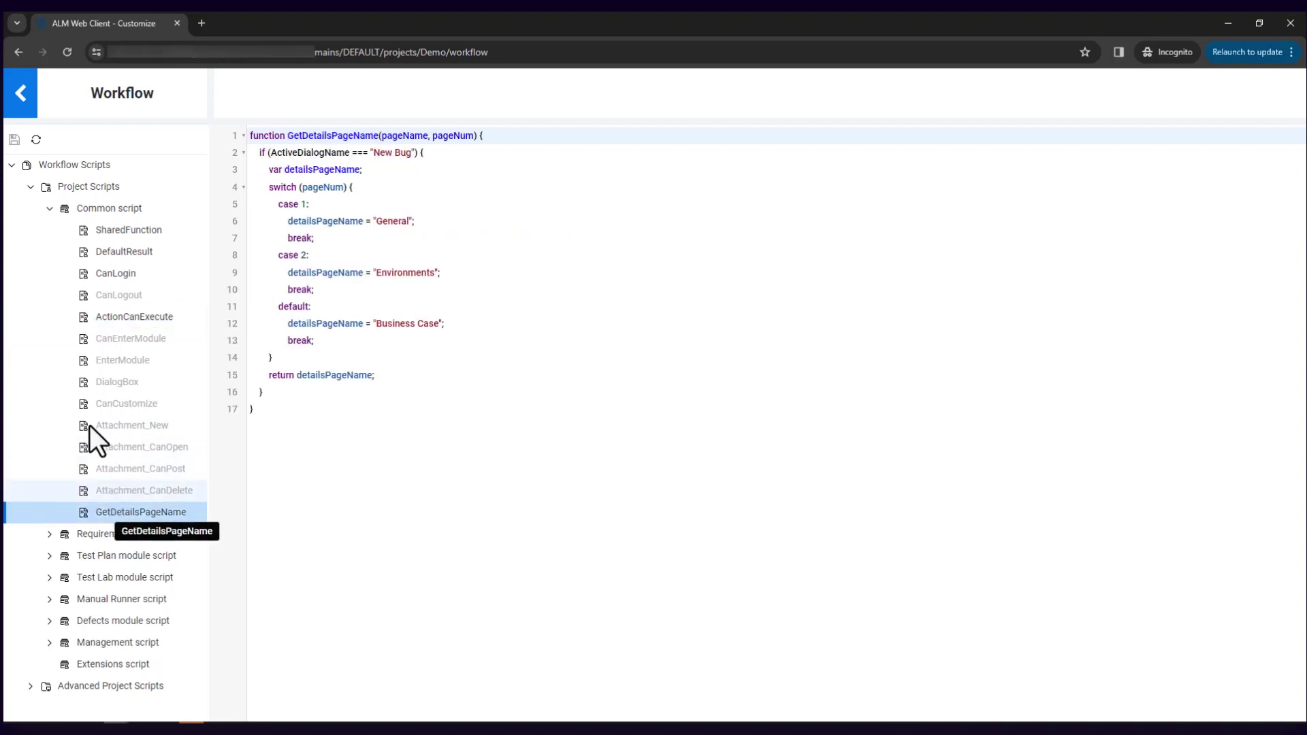
View the Bug_Create and Bug_Update scripts under Advanced Project Scripts > Defects
click(30, 188)
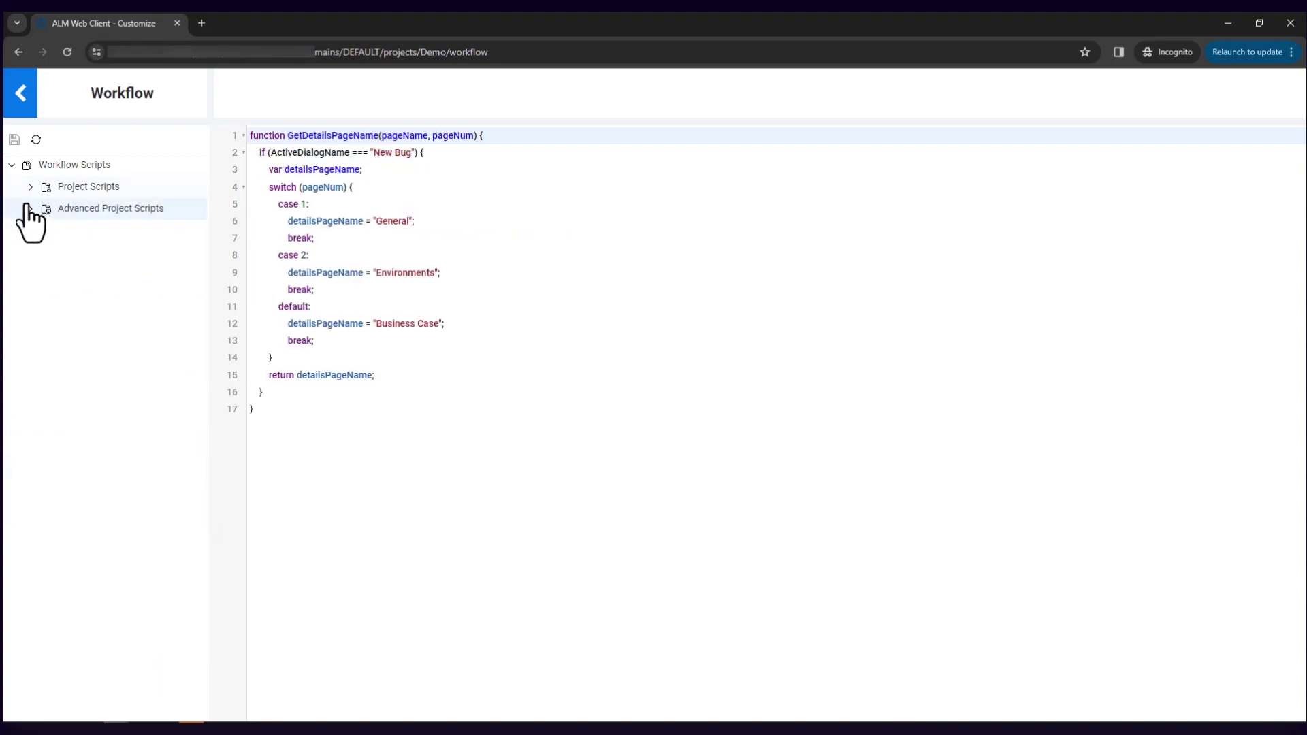
click(29, 209)
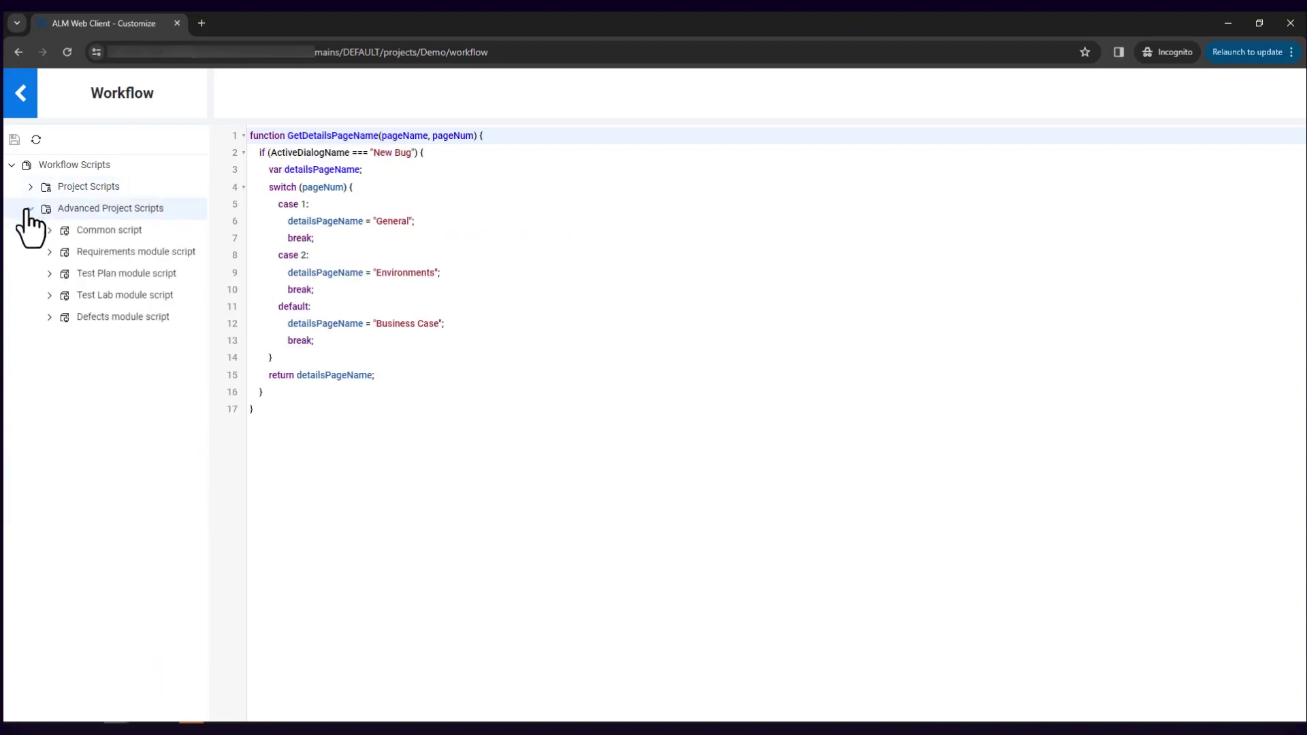
click(49, 318)
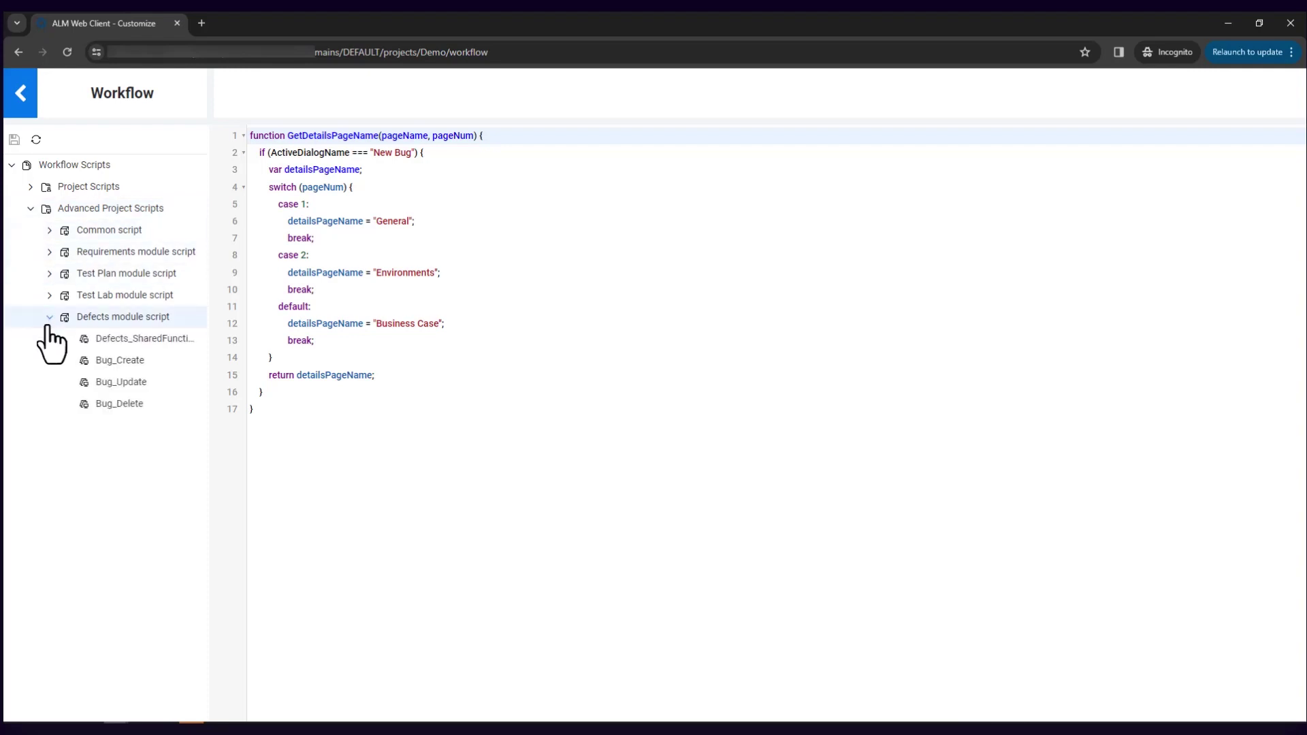
click(121, 361)
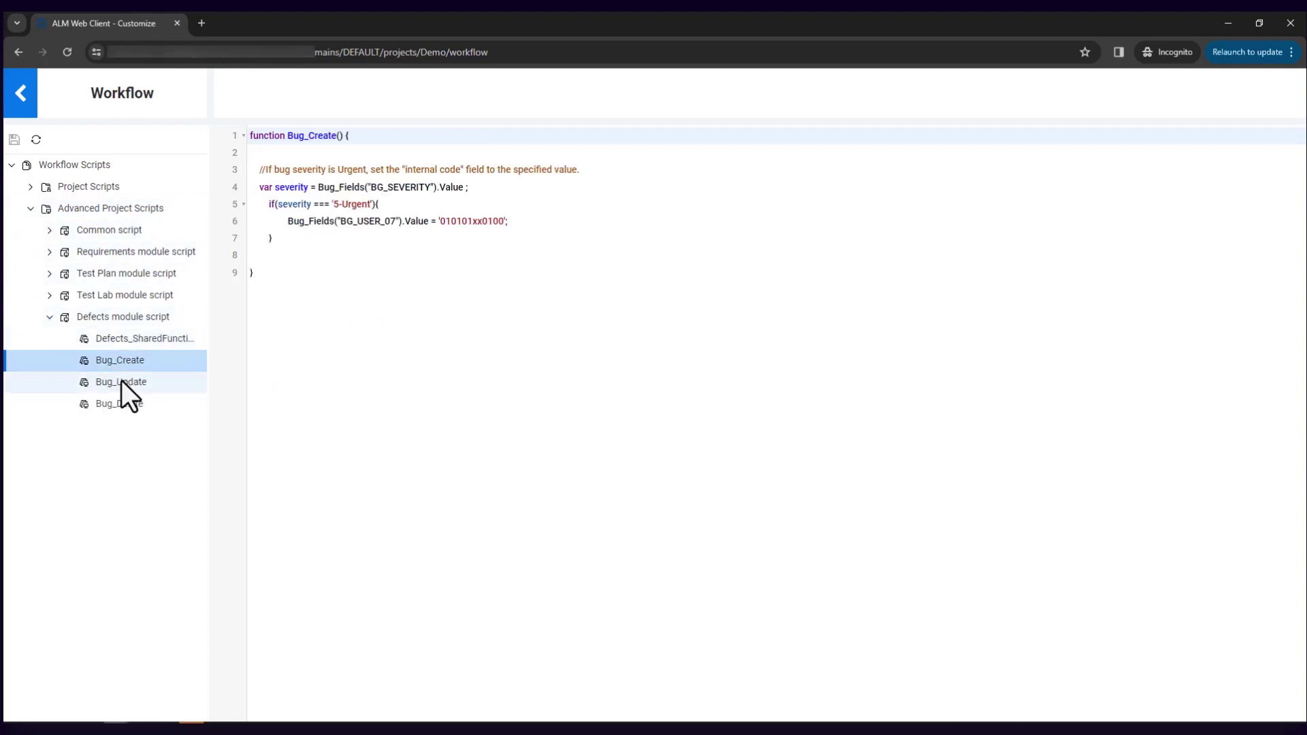
click(122, 381)
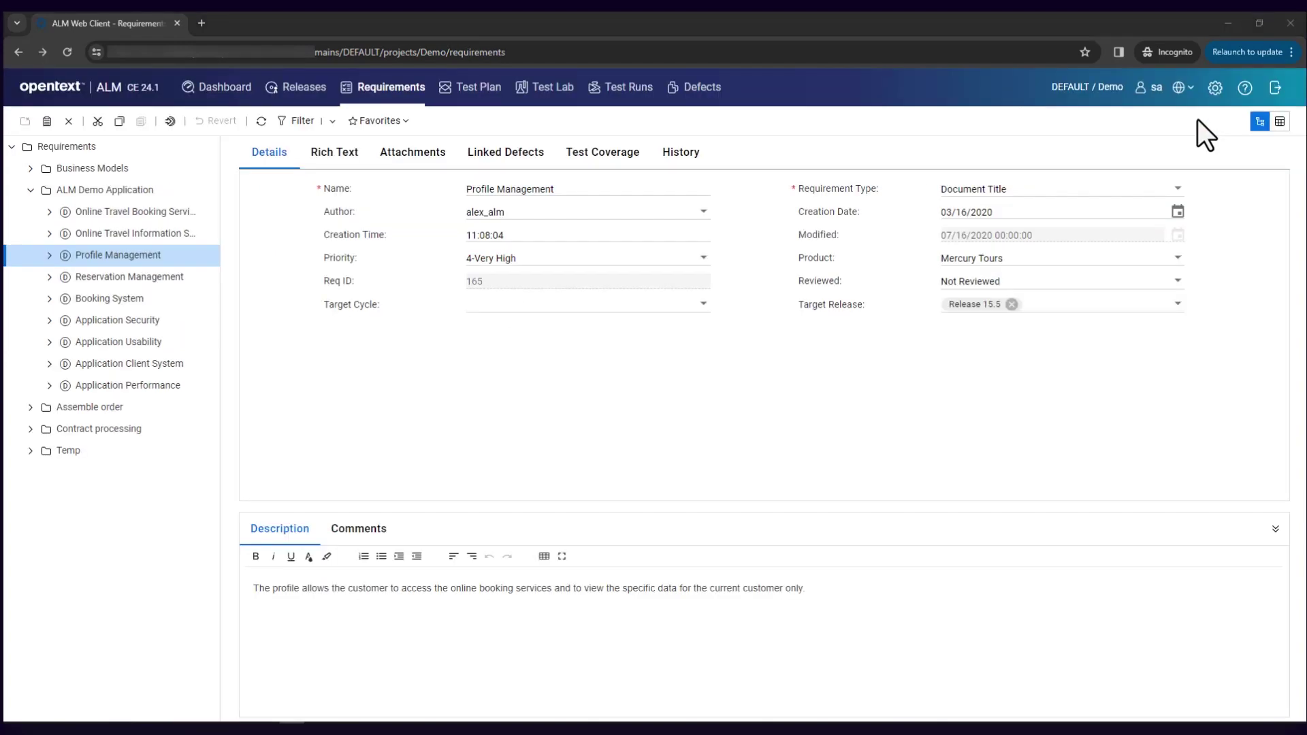
Show the interface language dropdown from the globe icon in the Requirements top bar
click(1183, 88)
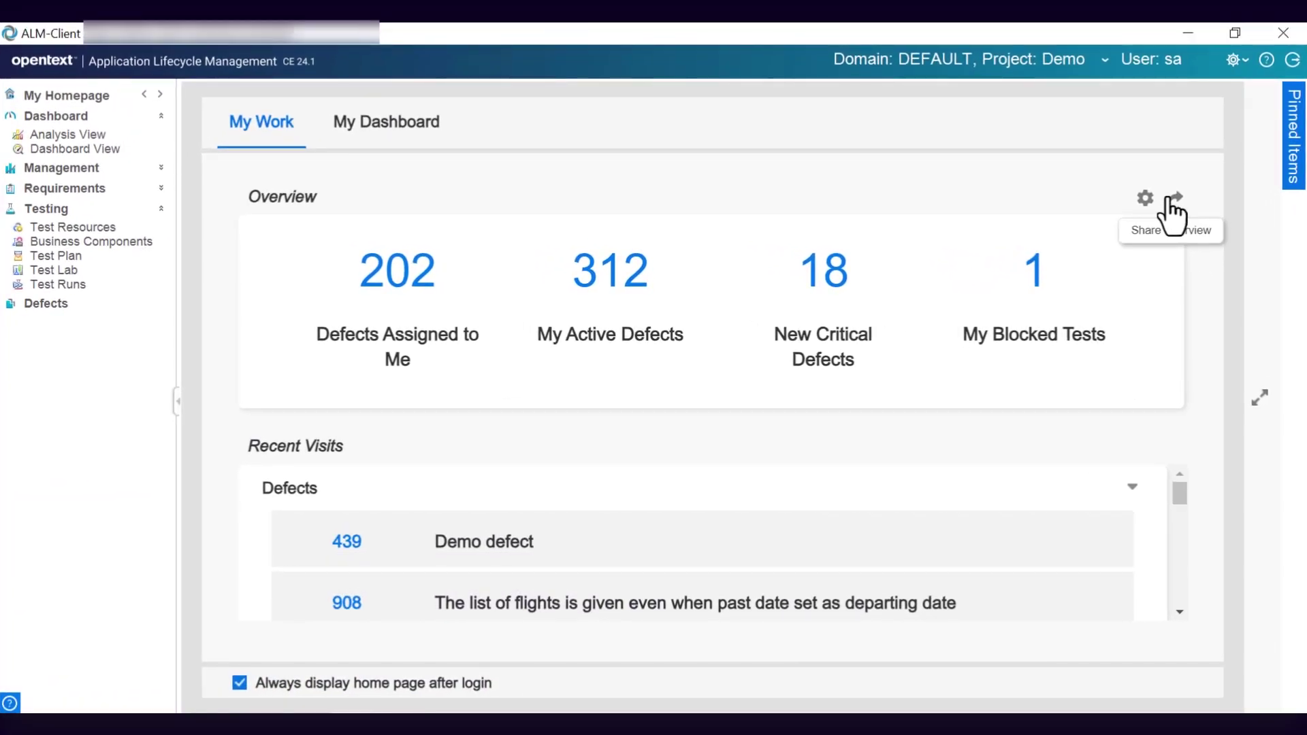
Share the My Work Overview panel using its Share Overview icon
click(1170, 199)
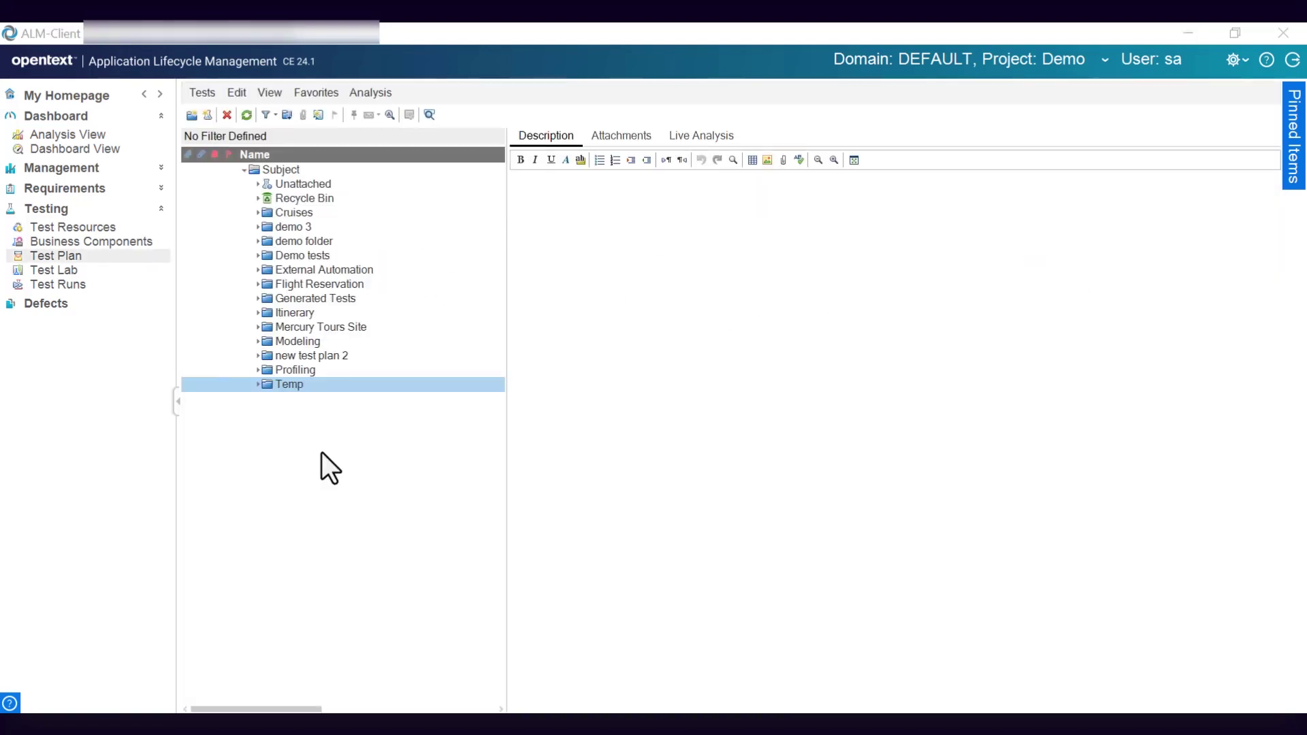
Move the Temp test folder to the Recycle Bin, then restore it under Subject
right_click(333, 388)
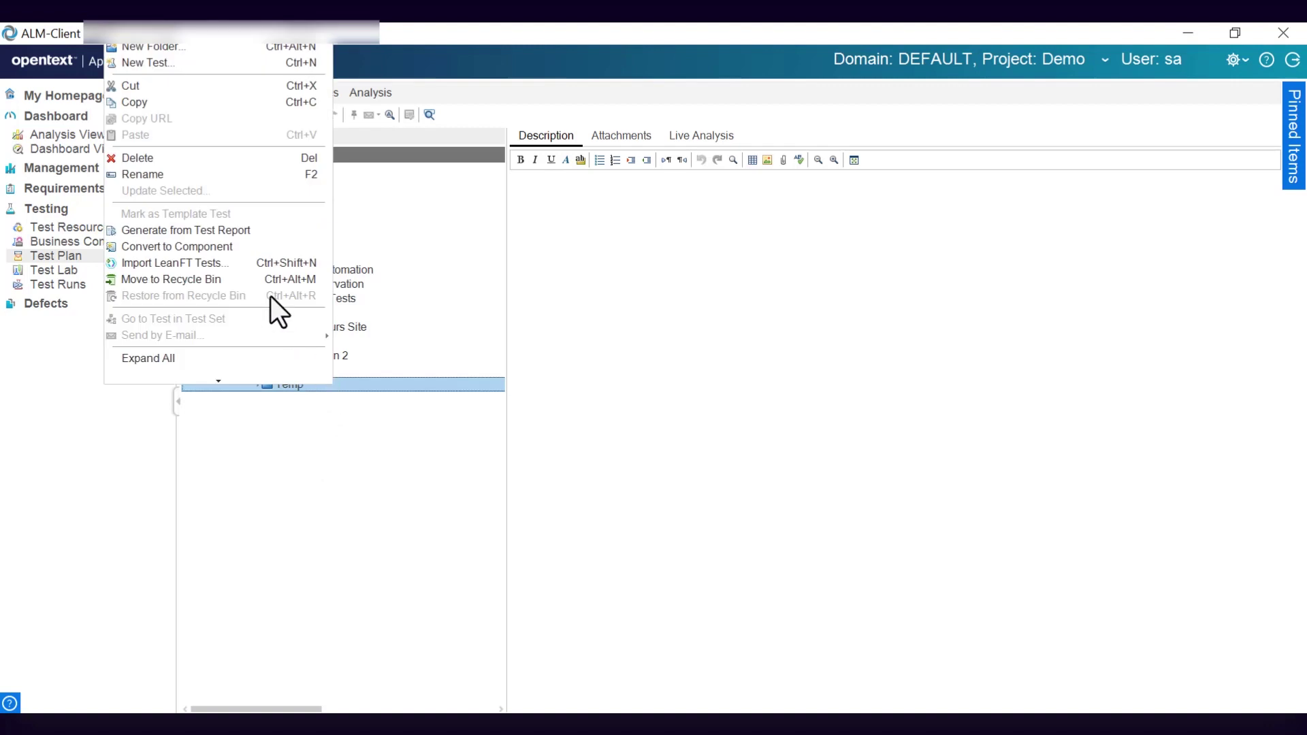
click(261, 278)
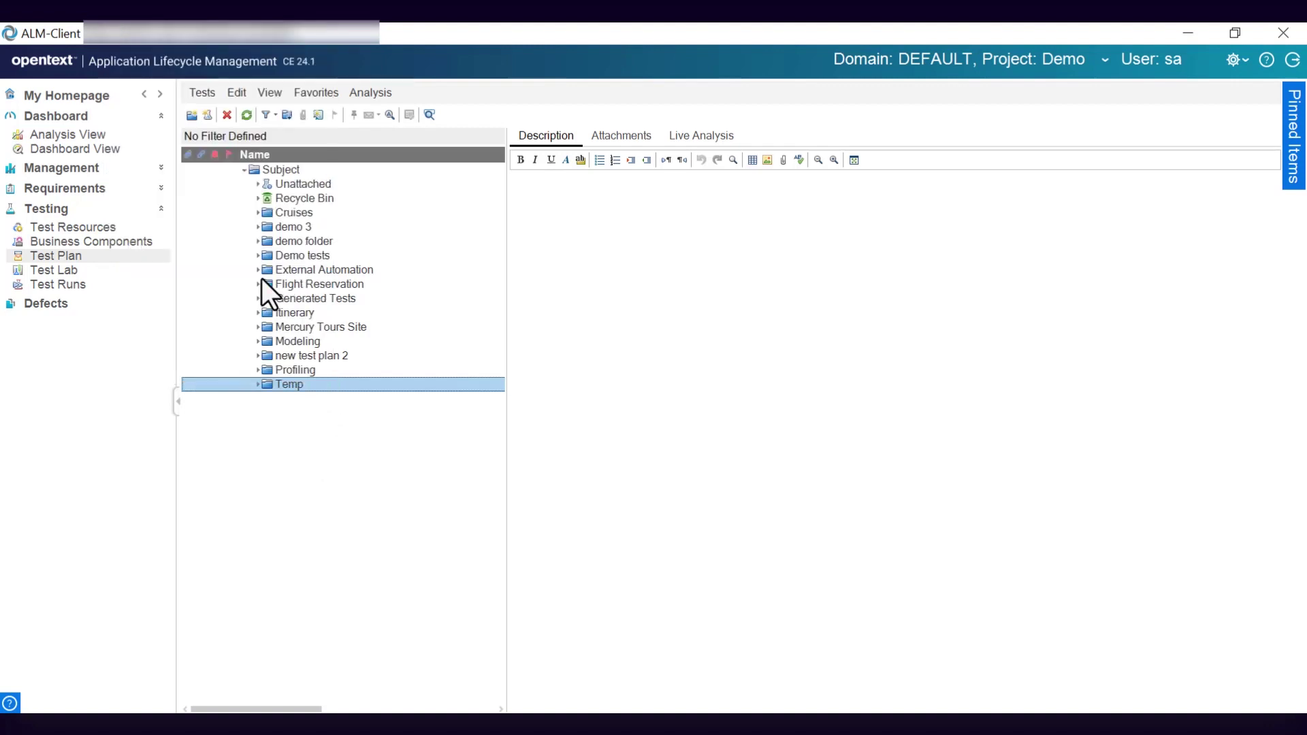
click(244, 170)
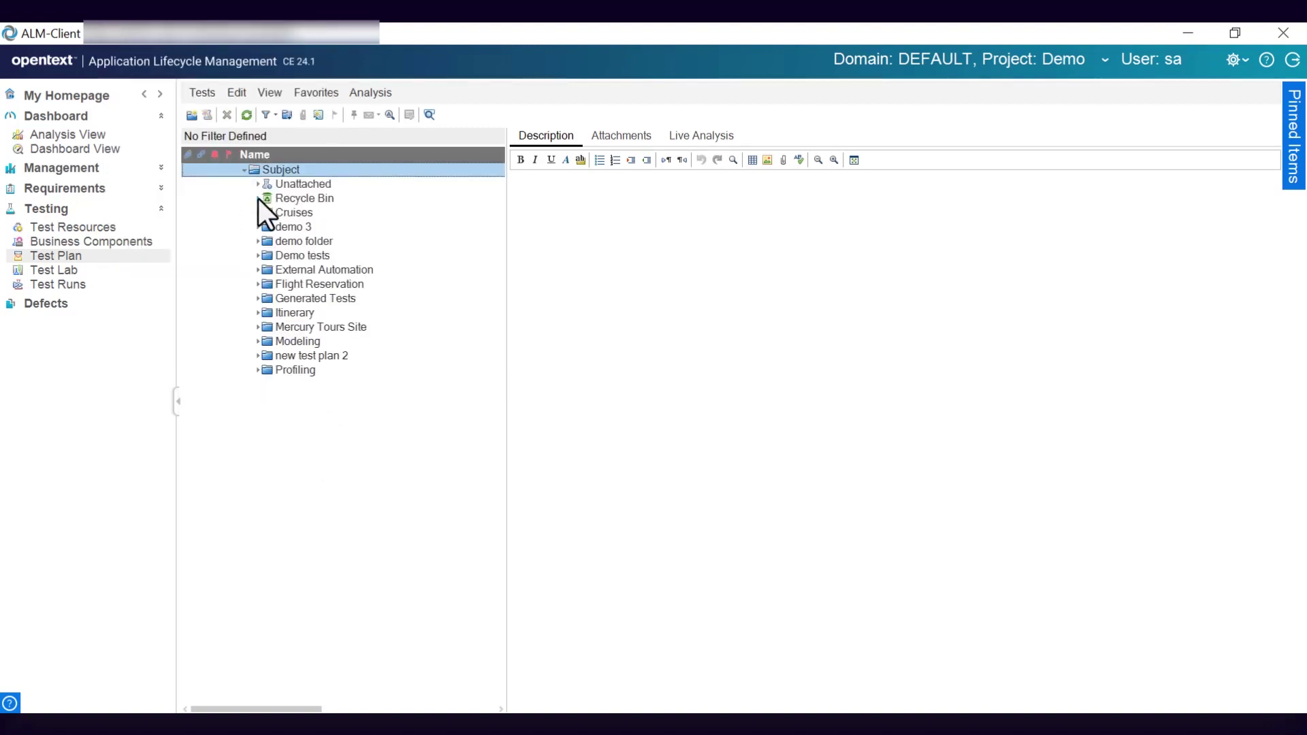
click(259, 198)
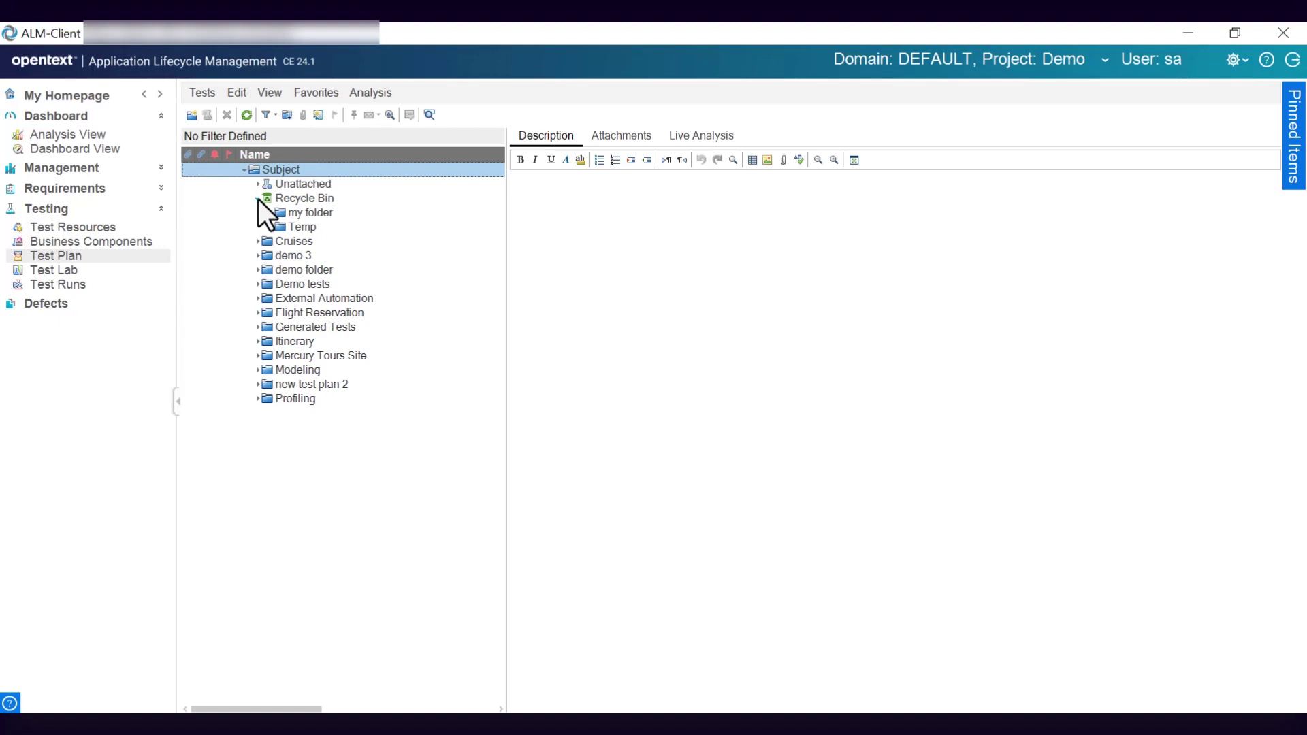
click(291, 226)
right_click(291, 226)
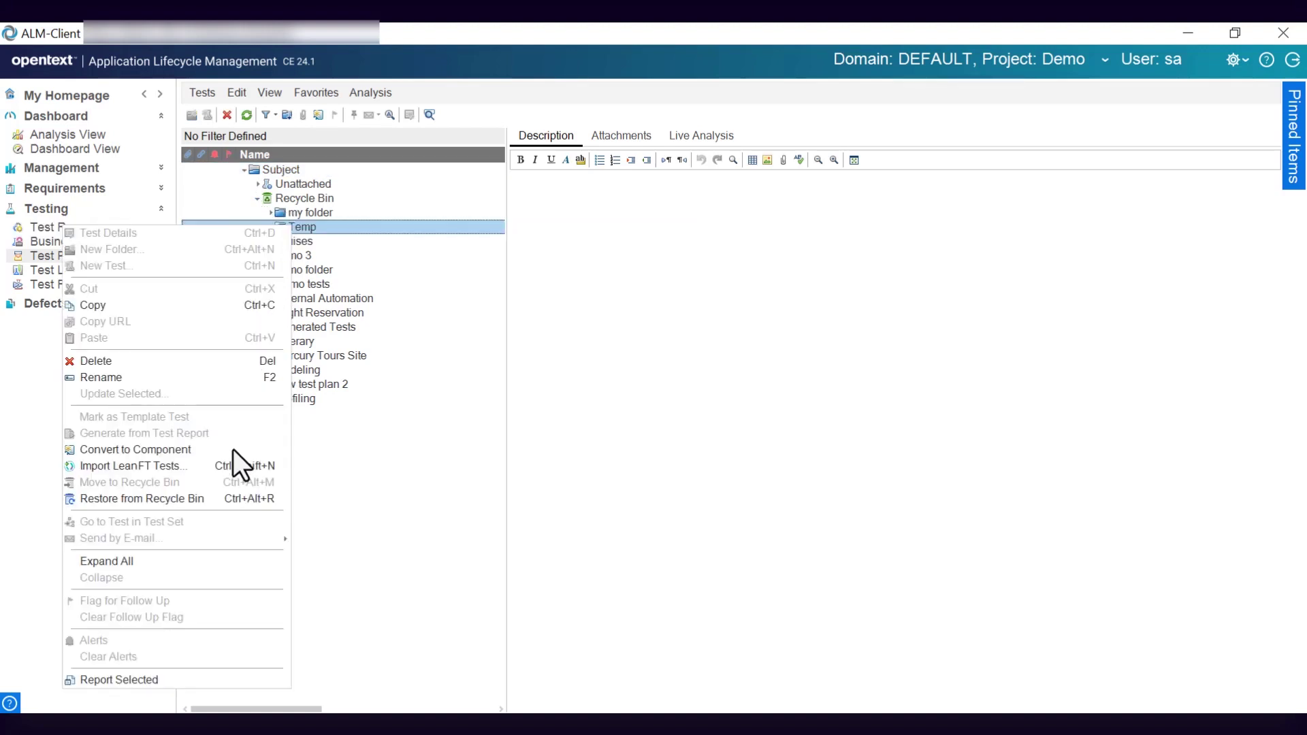
click(218, 498)
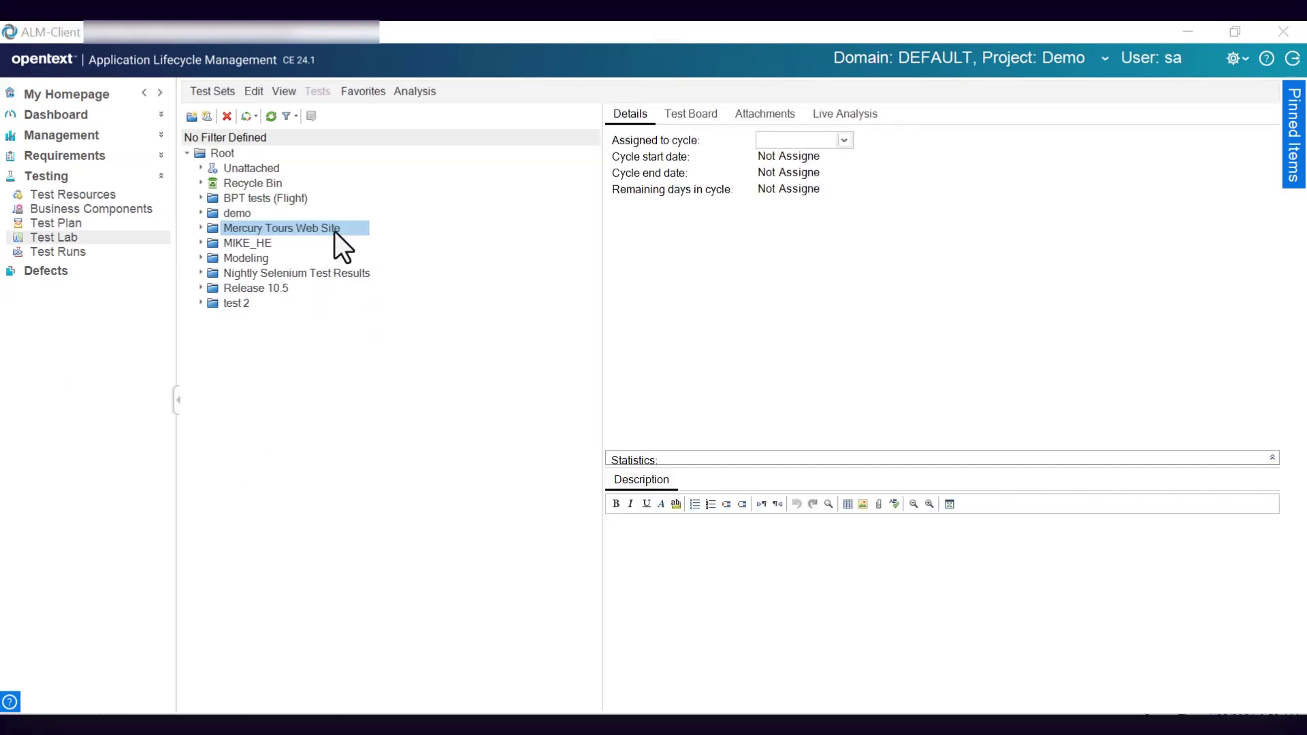
Purge old runs from the Mercury Tours Web Site folder, then review PurgeRunsTask in Task Manager
right_click(333, 230)
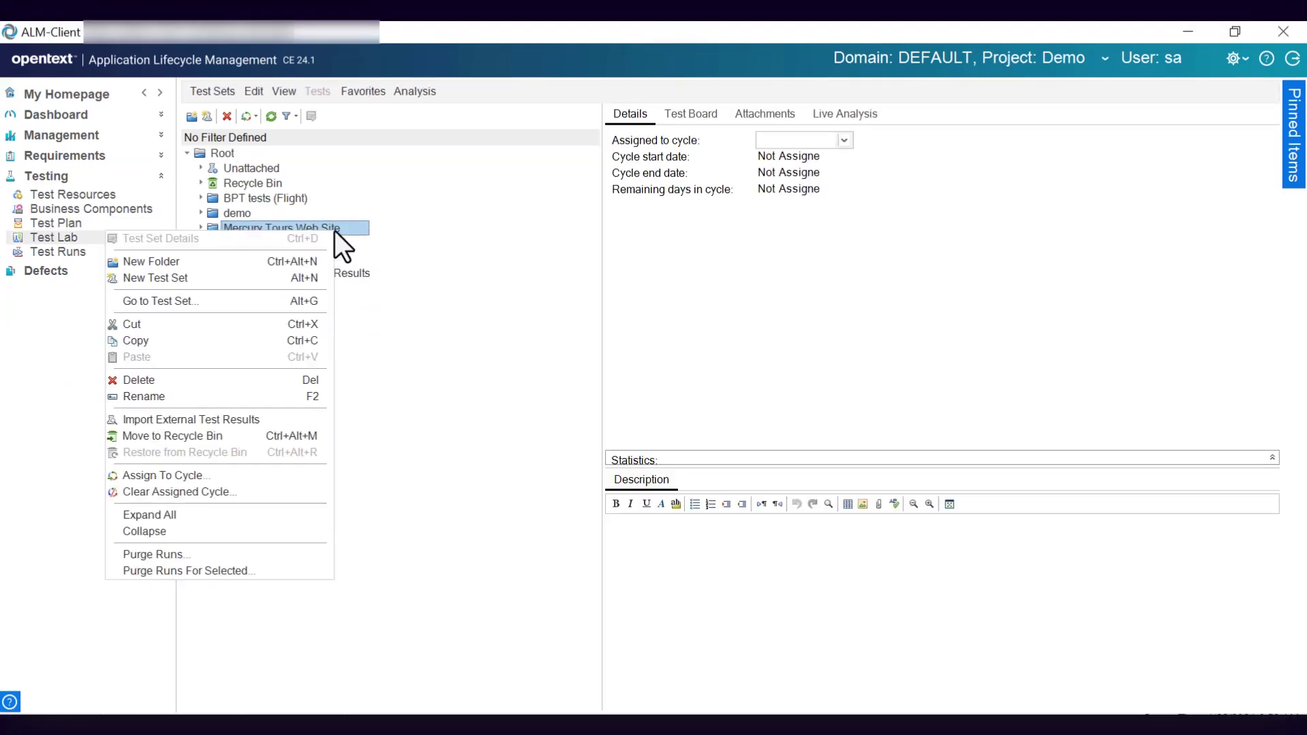
click(234, 557)
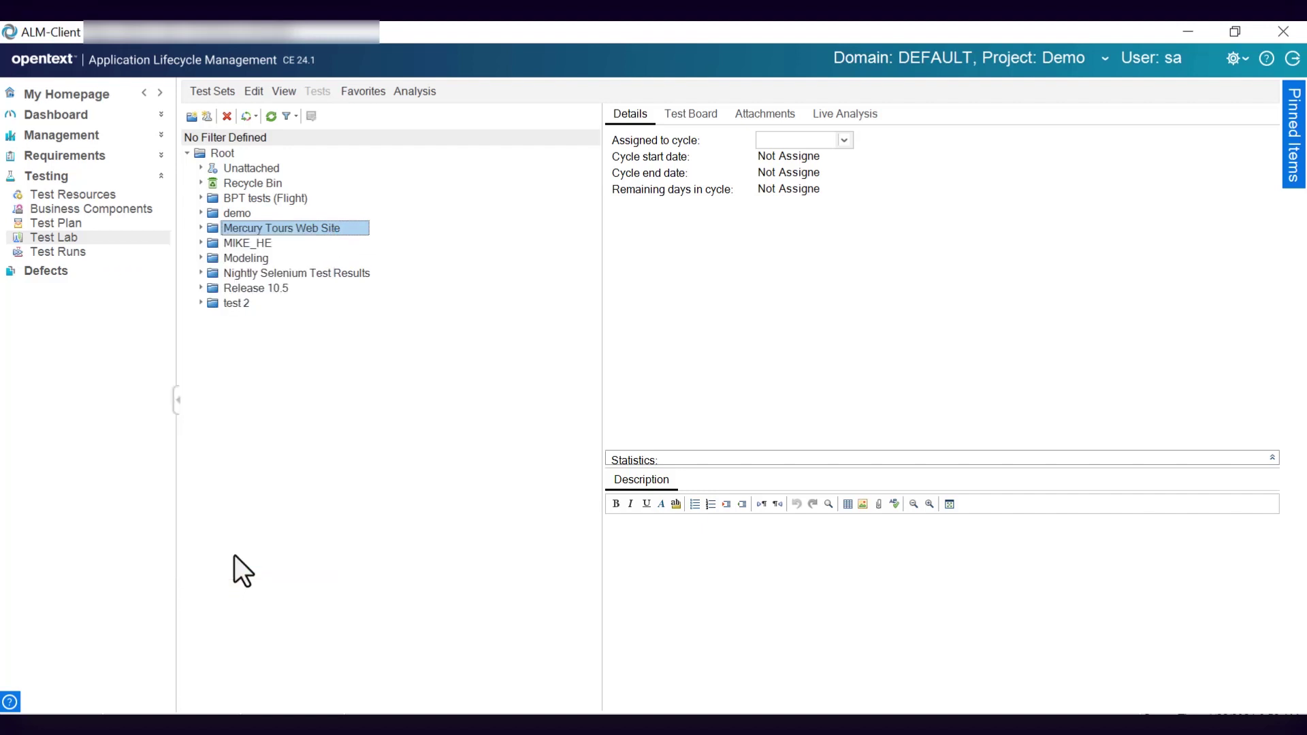
click(712, 503)
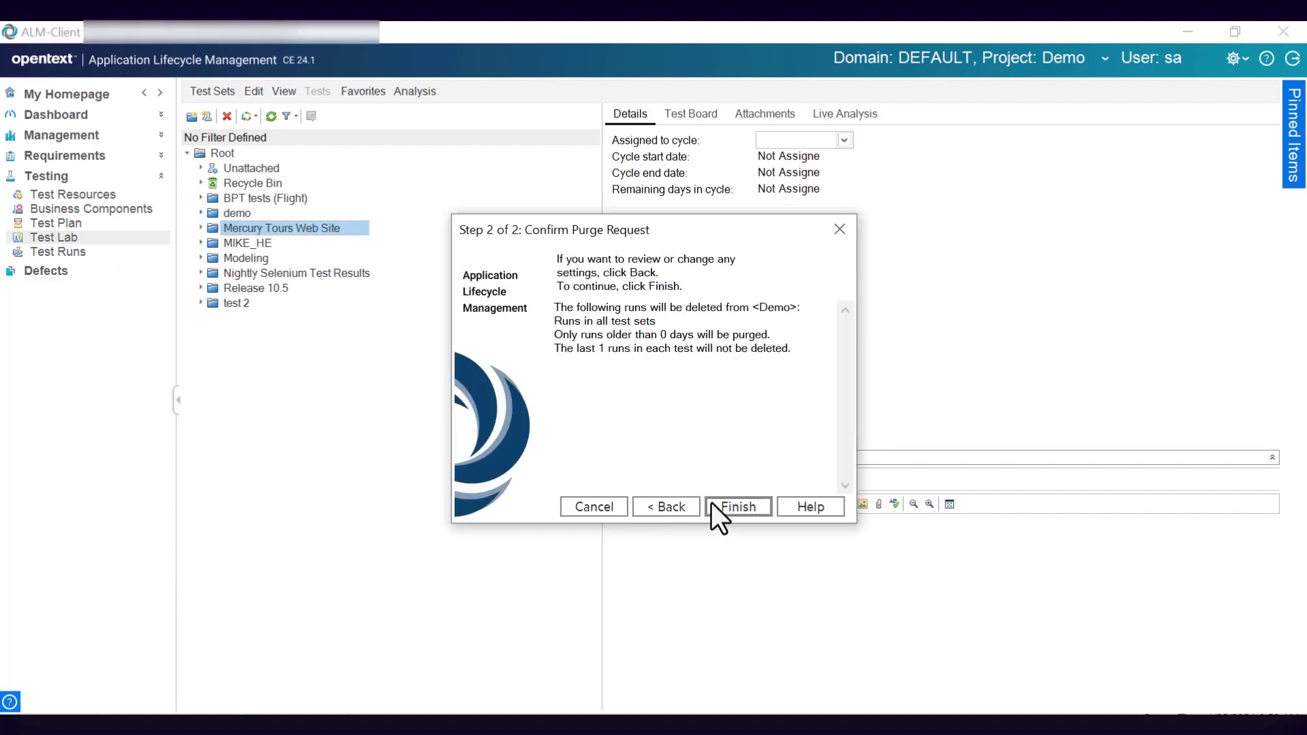
click(713, 504)
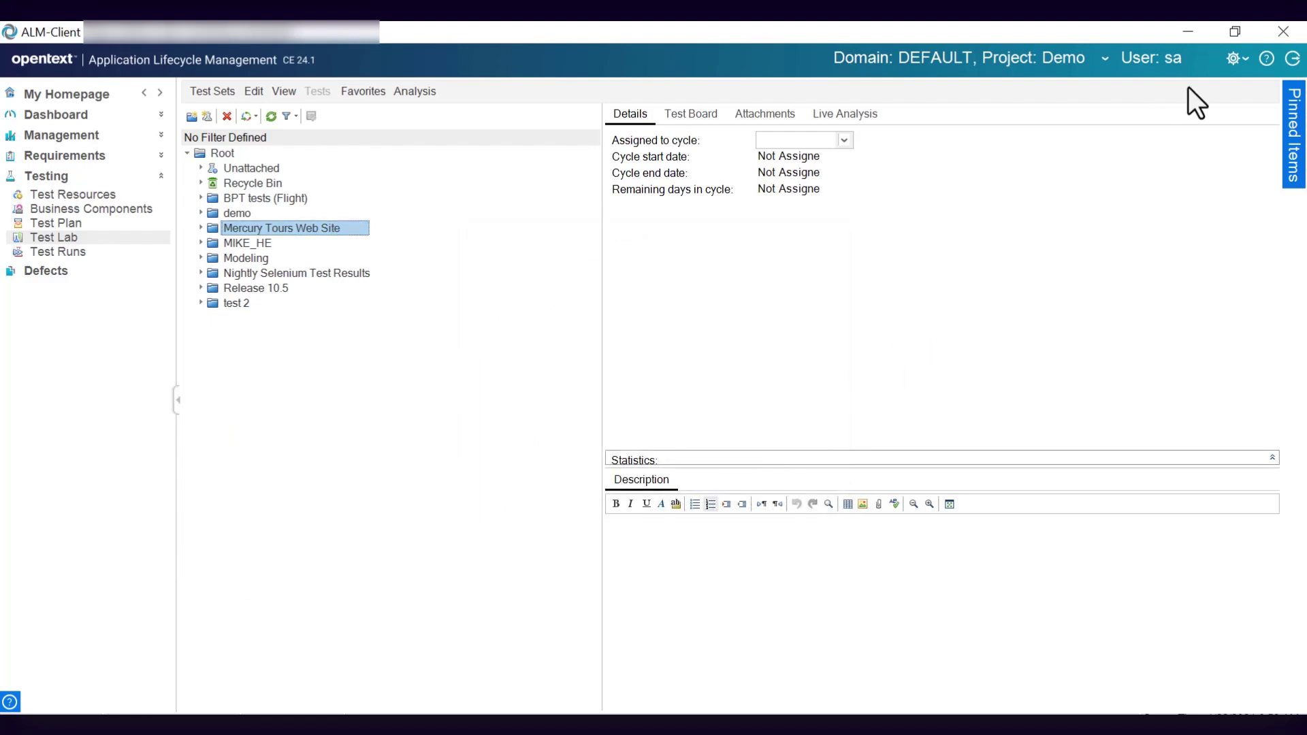
click(1243, 57)
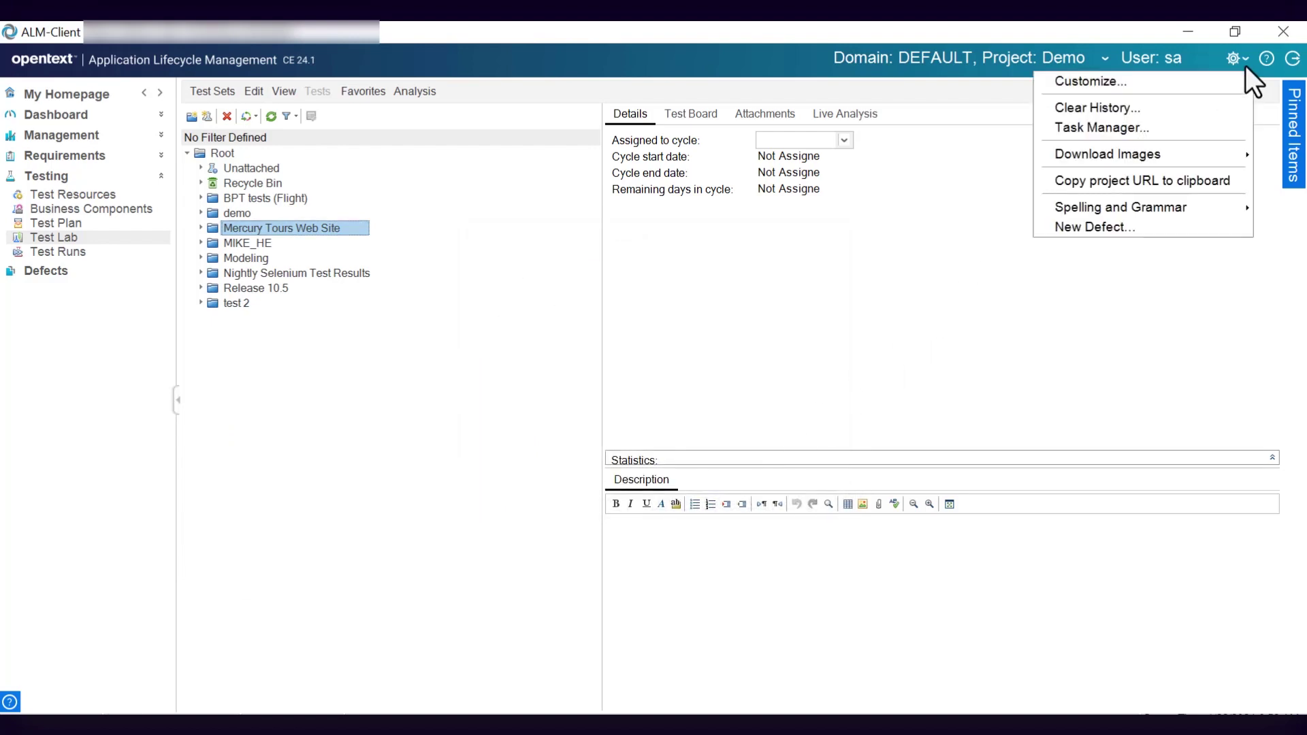
click(1149, 127)
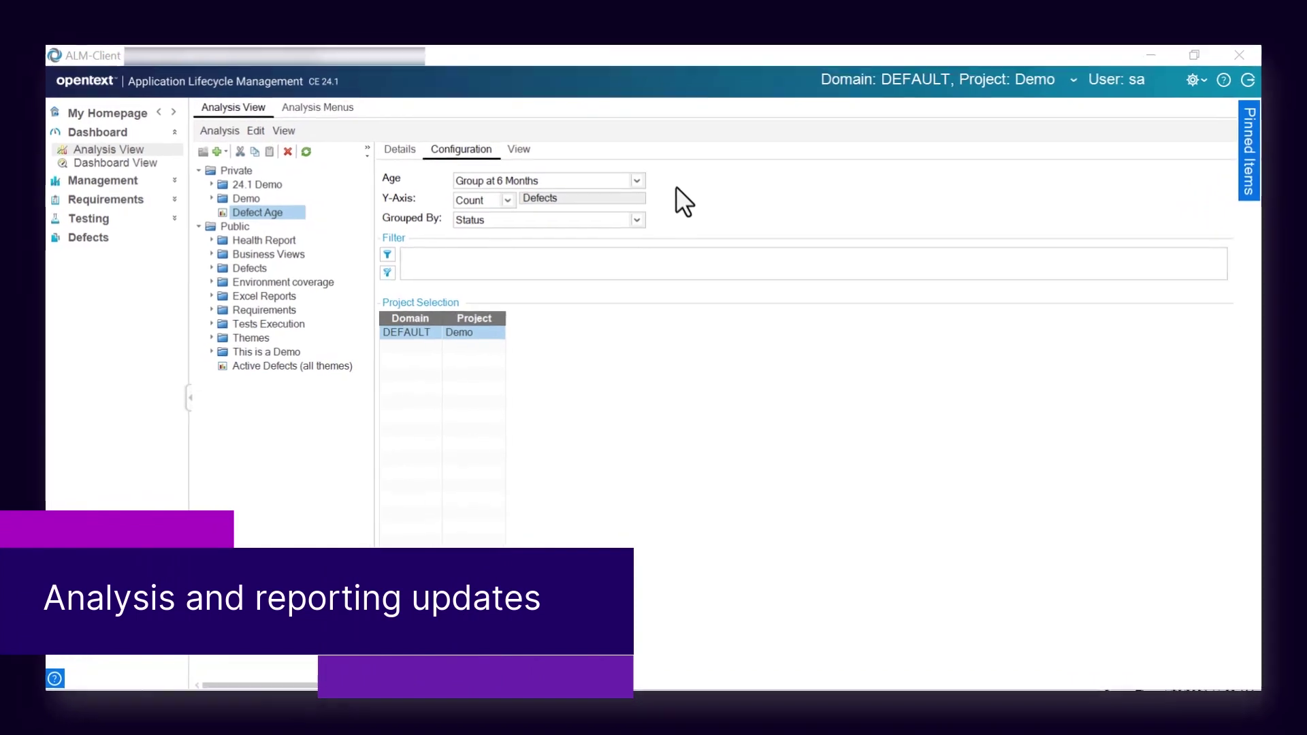
Set the Defect Age graph to custom age grouping of four 30-day groups
click(636, 181)
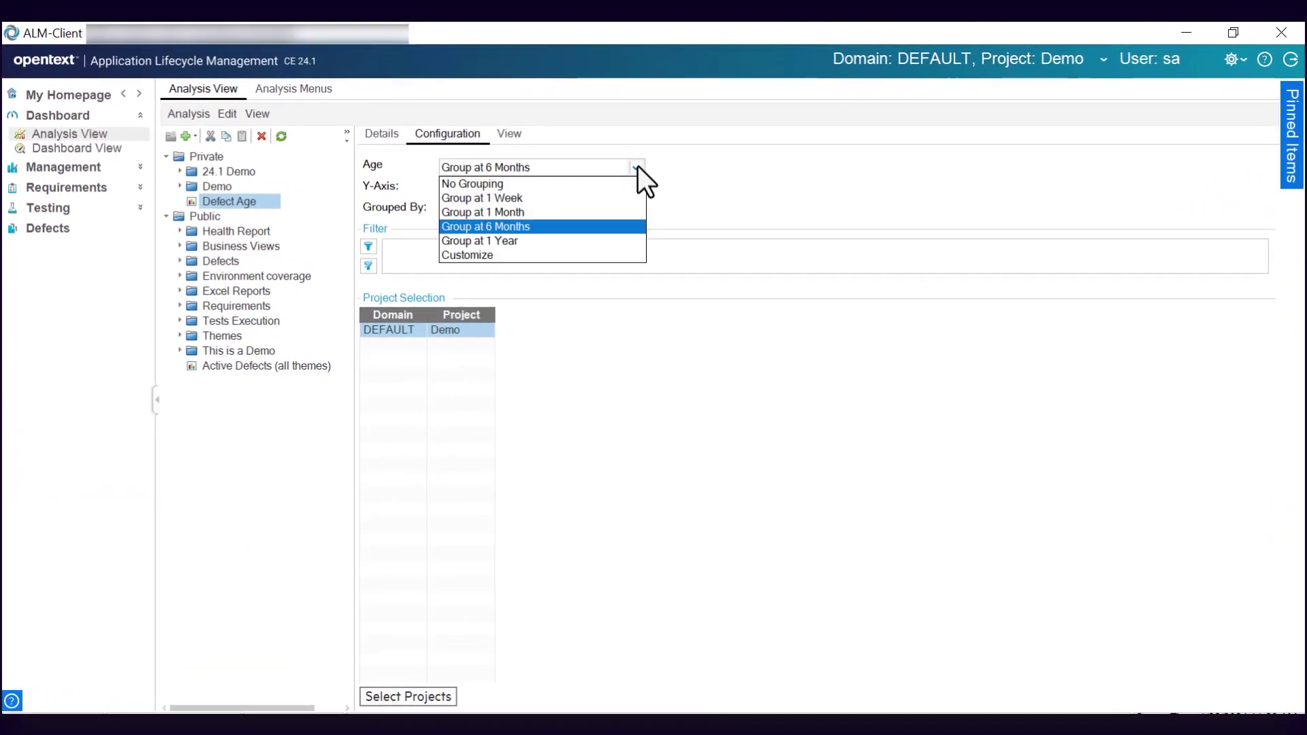
click(628, 250)
click(861, 179)
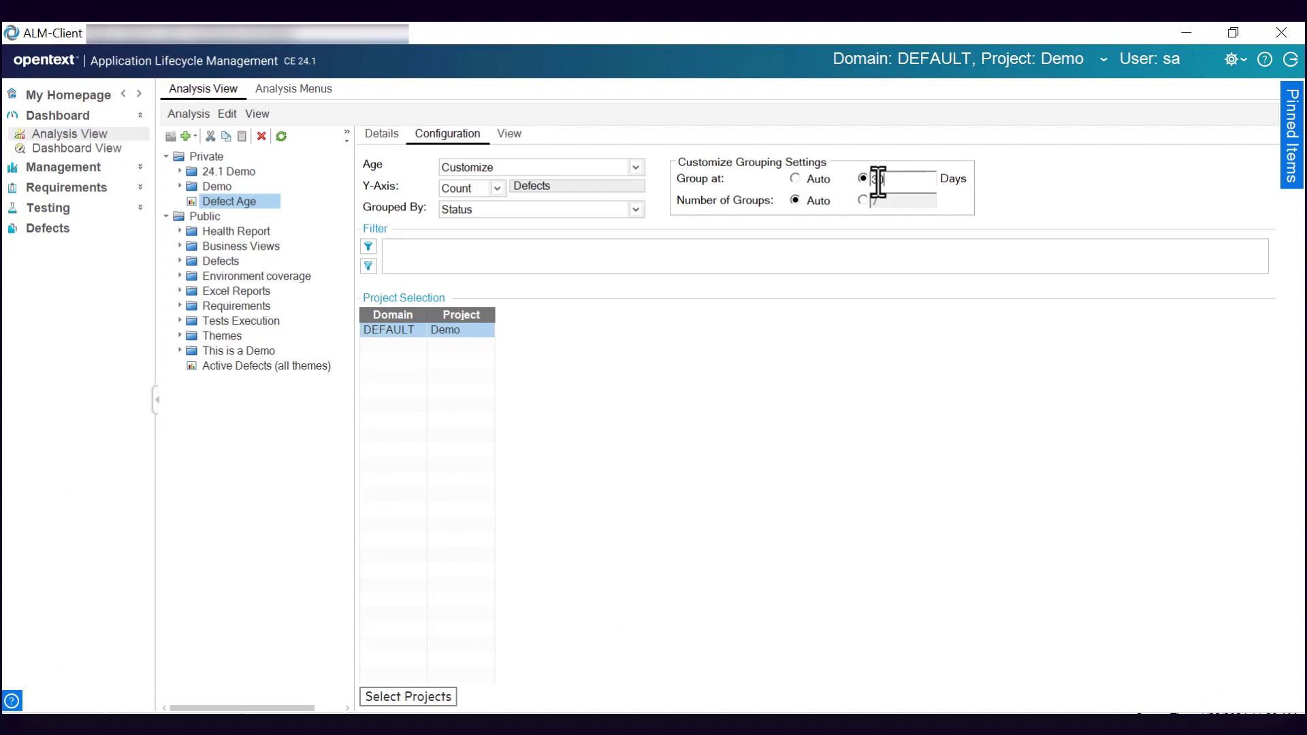
click(862, 201)
Colour the Closed group dark blue #027DB4 and apply it to new graphs too
click(509, 132)
click(1091, 185)
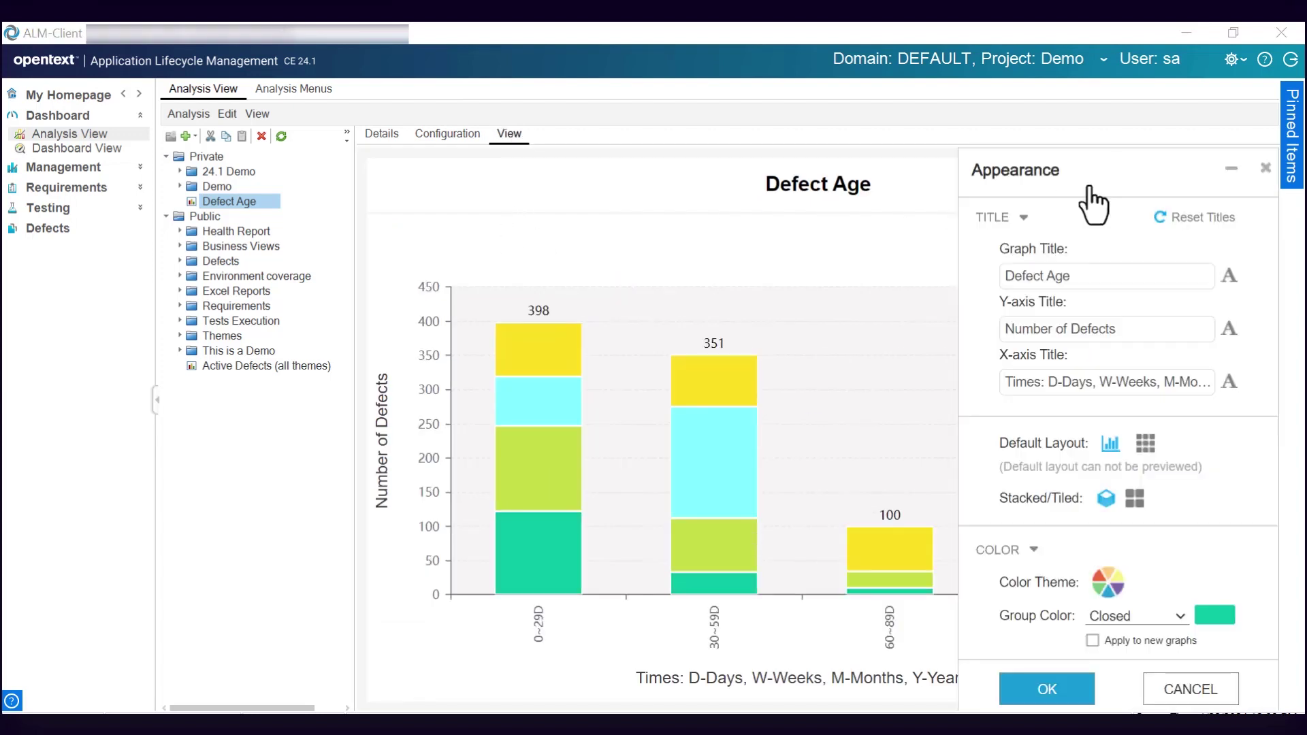
click(1206, 616)
click(1048, 545)
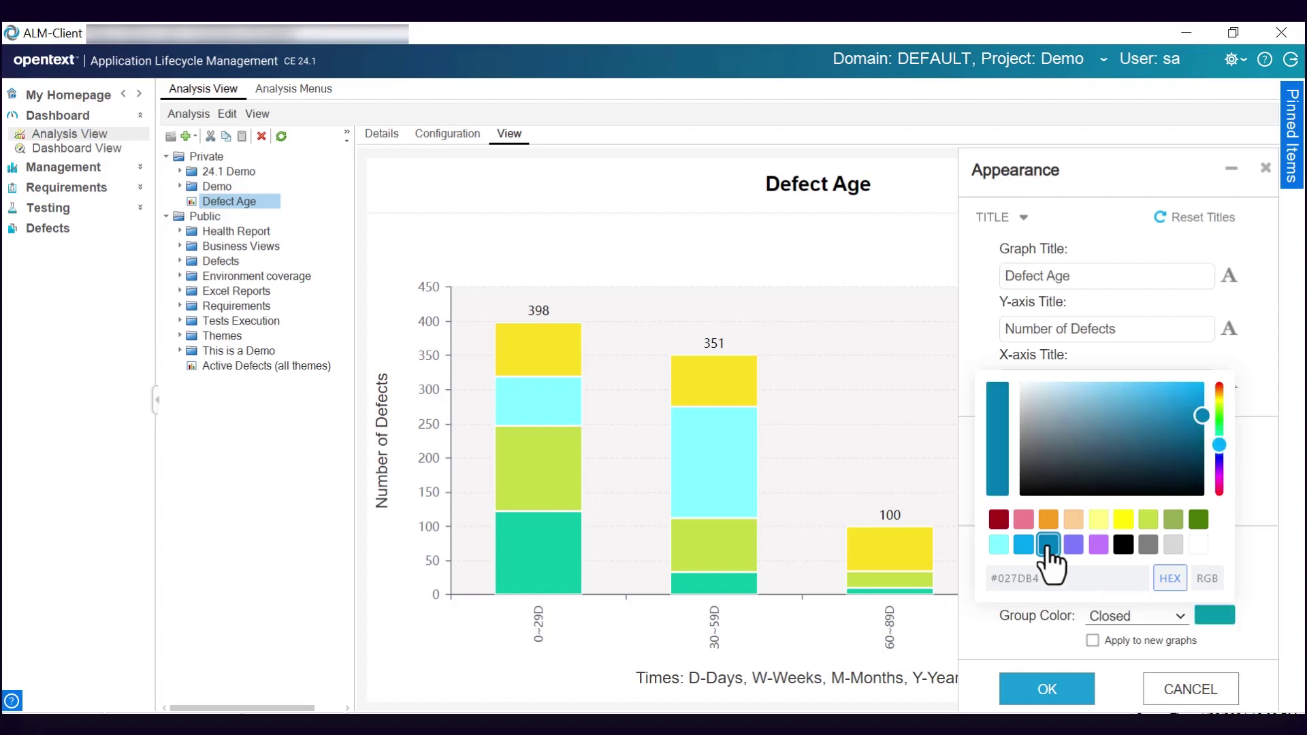
click(1091, 641)
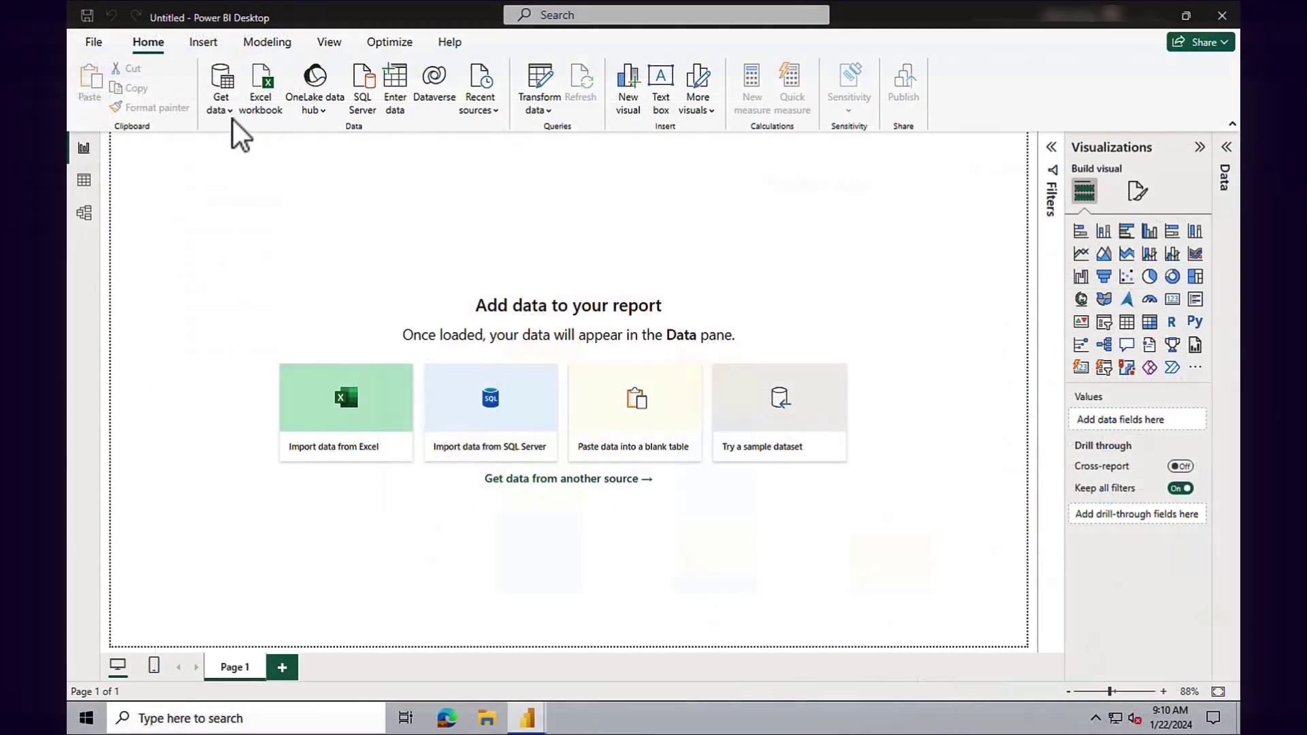
Connect Power BI to the pasted ALM OData feed URL and select the defects table
click(232, 114)
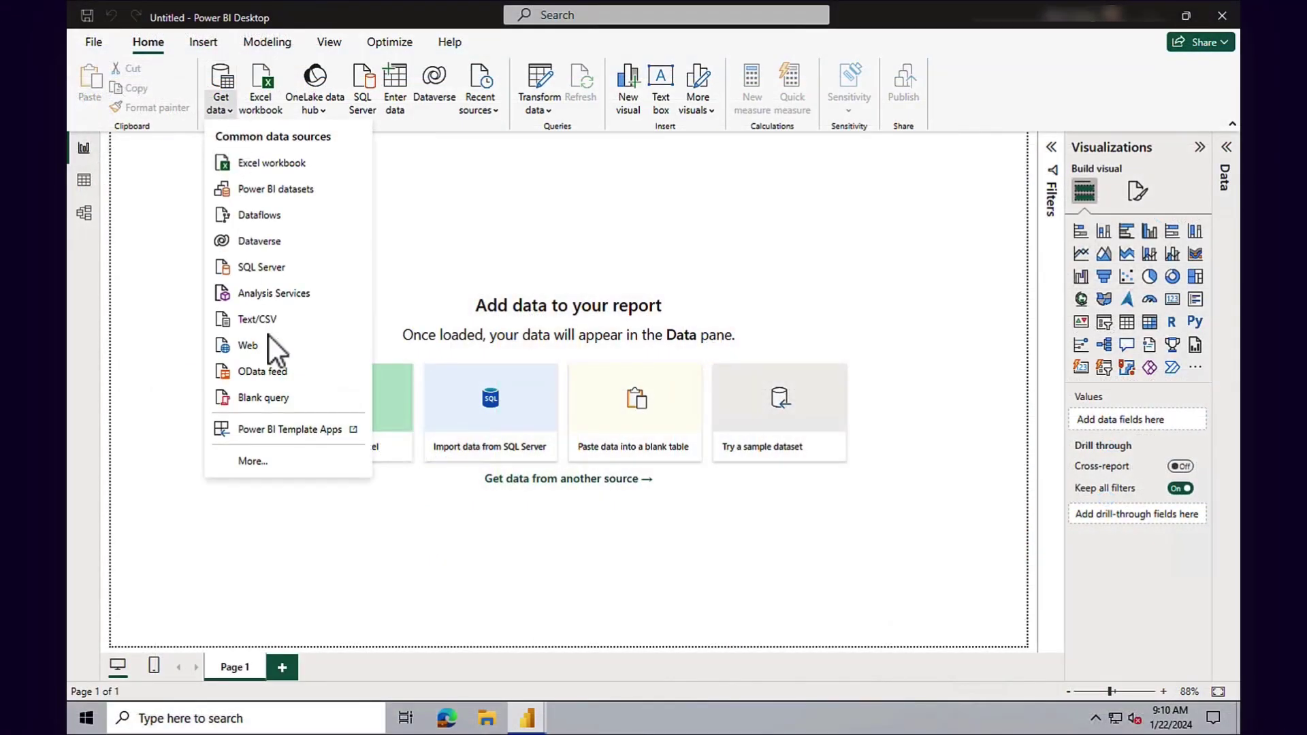
click(284, 370)
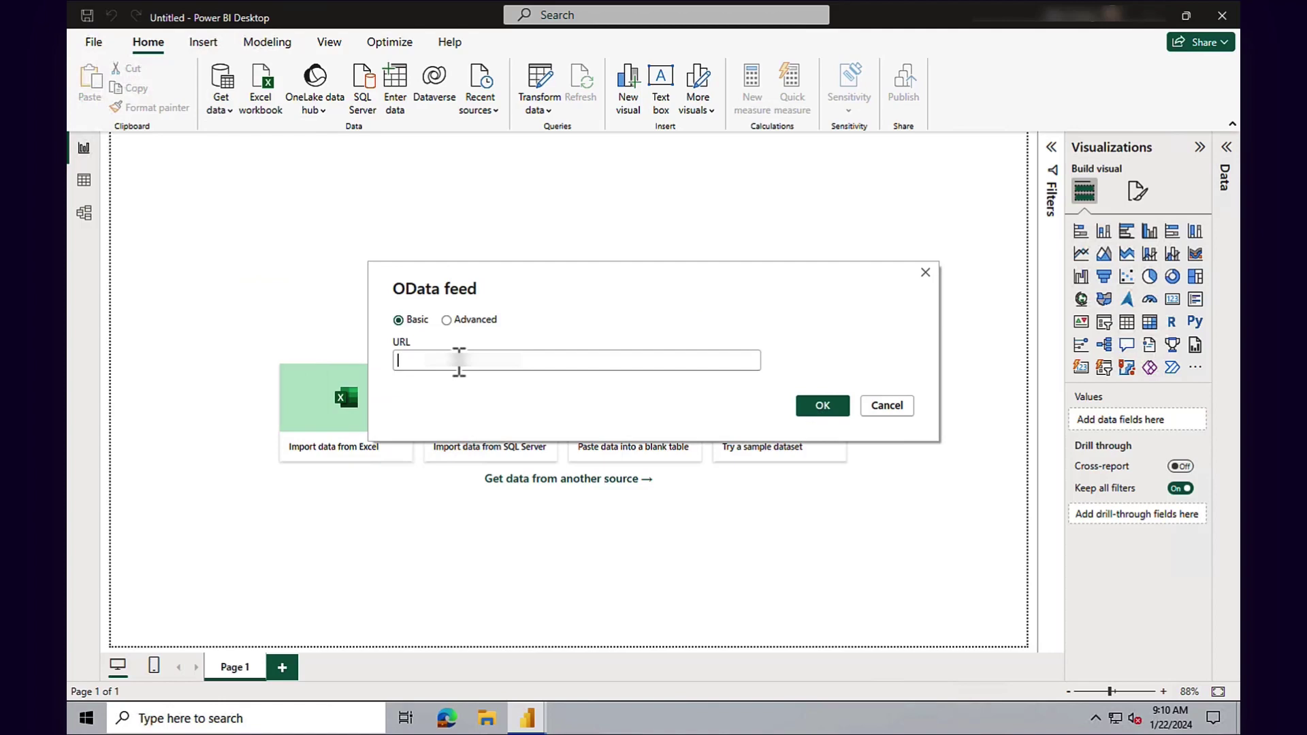
key(ctrl+v)
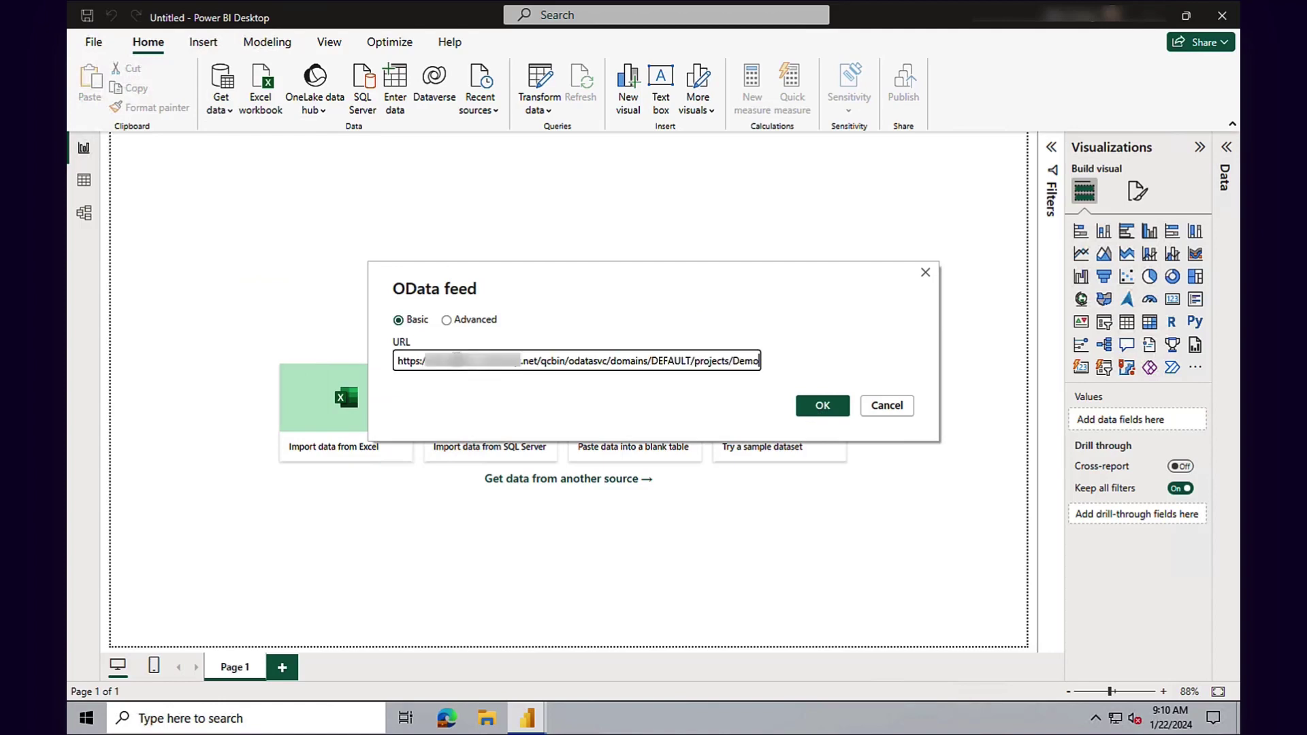
click(831, 414)
click(345, 201)
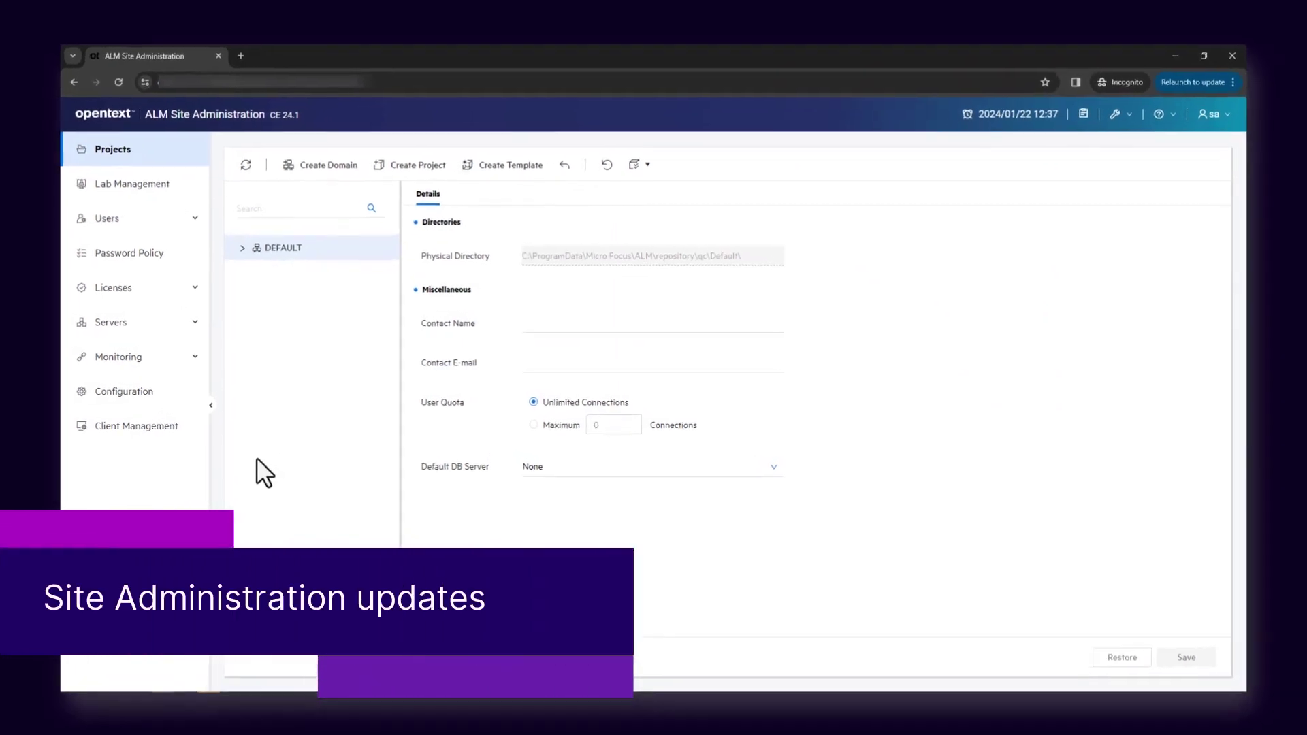
In Client Management under DEFAULT, disable Web Client for Demo, Dashboard for eSign_demo and another project, and Defects for YingProject
click(126, 430)
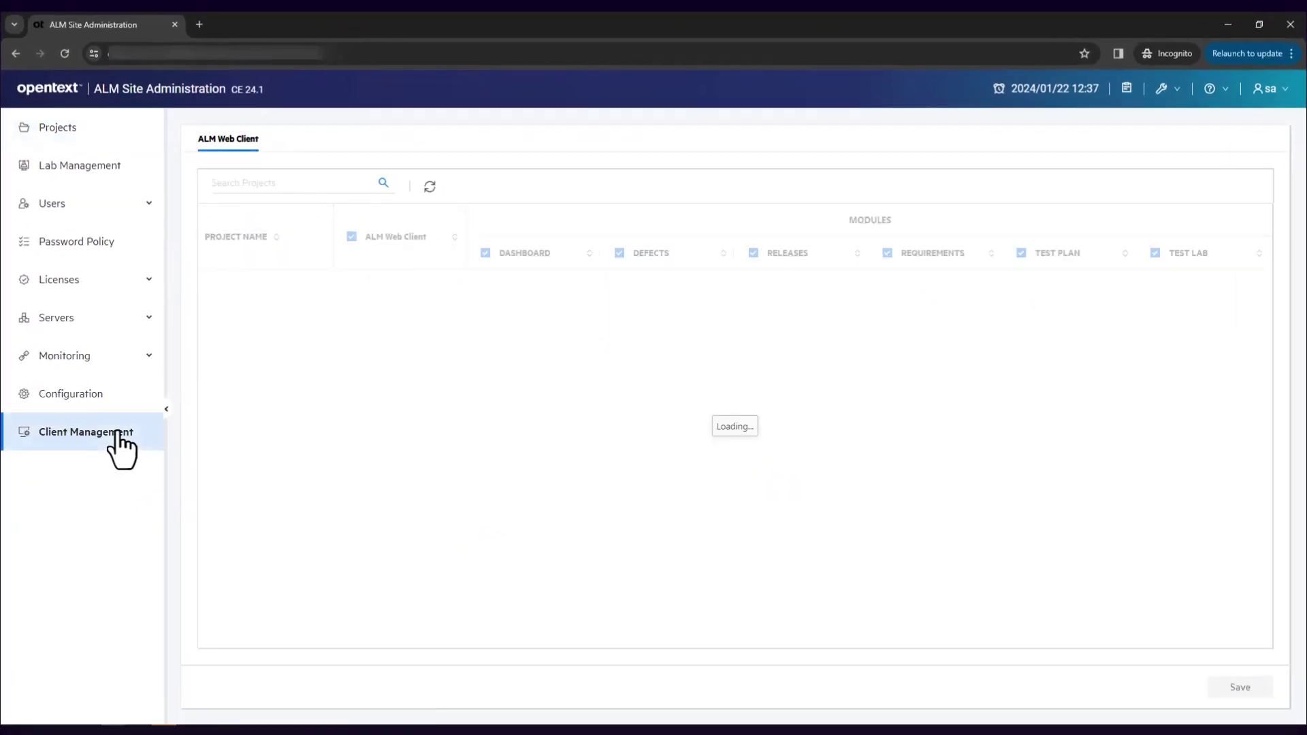
click(215, 284)
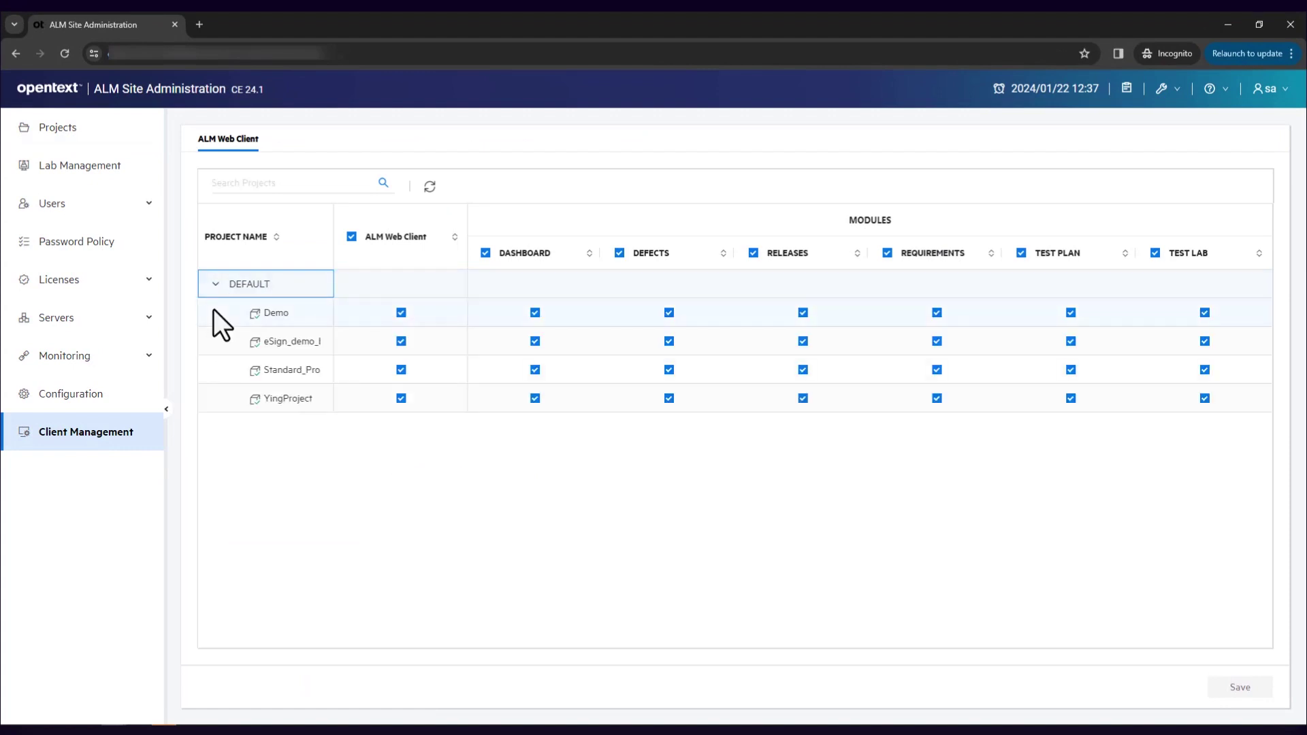
click(401, 313)
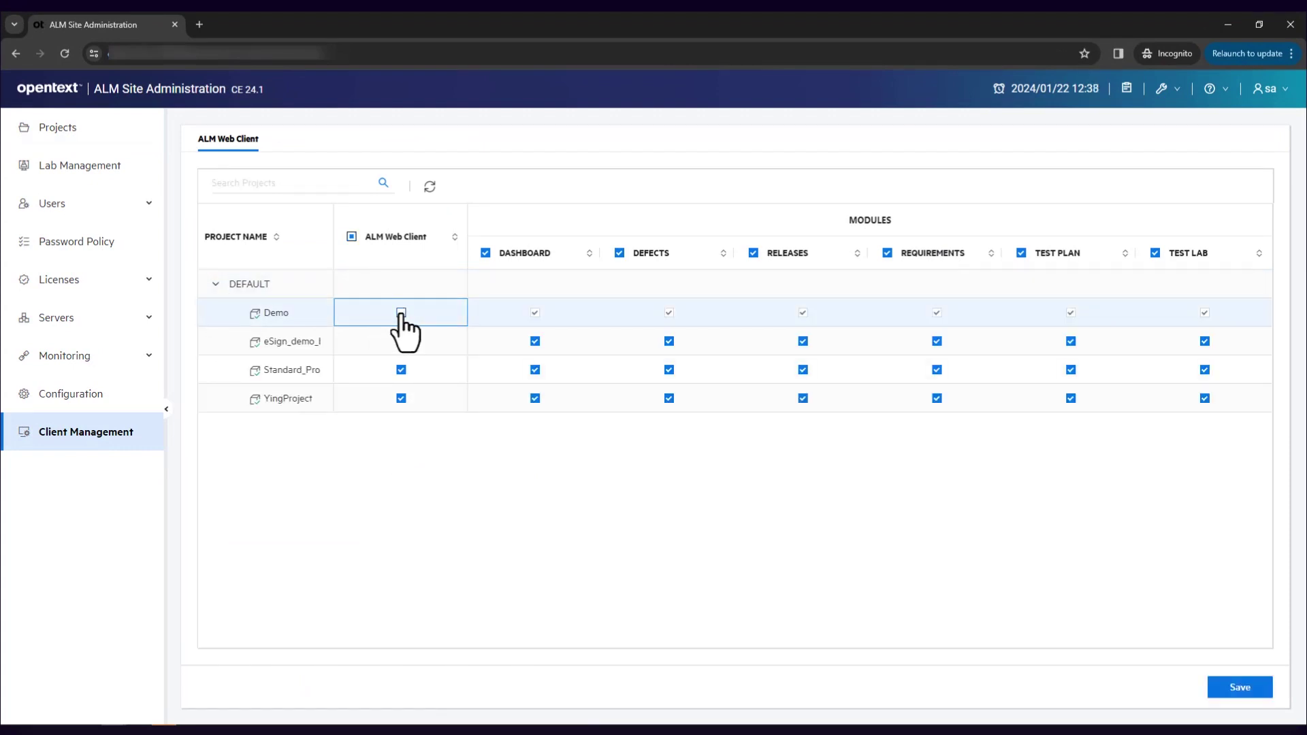
click(535, 342)
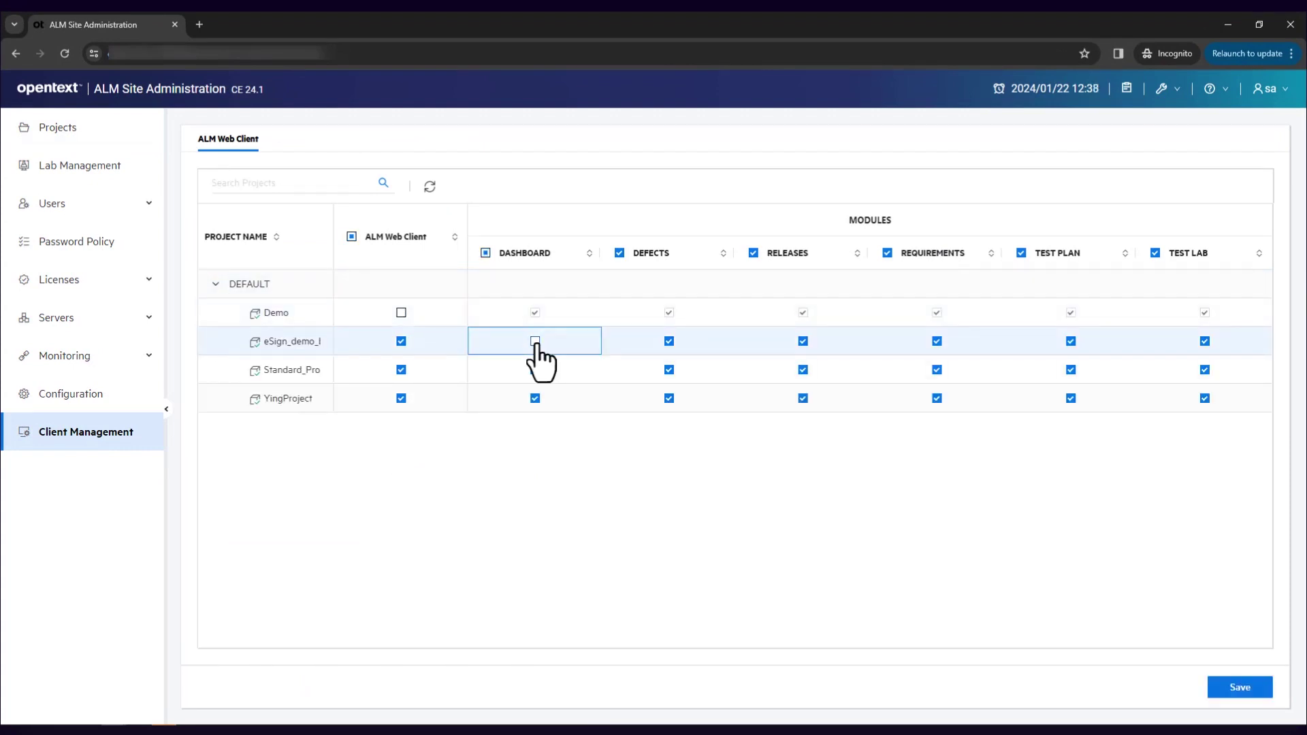
click(535, 369)
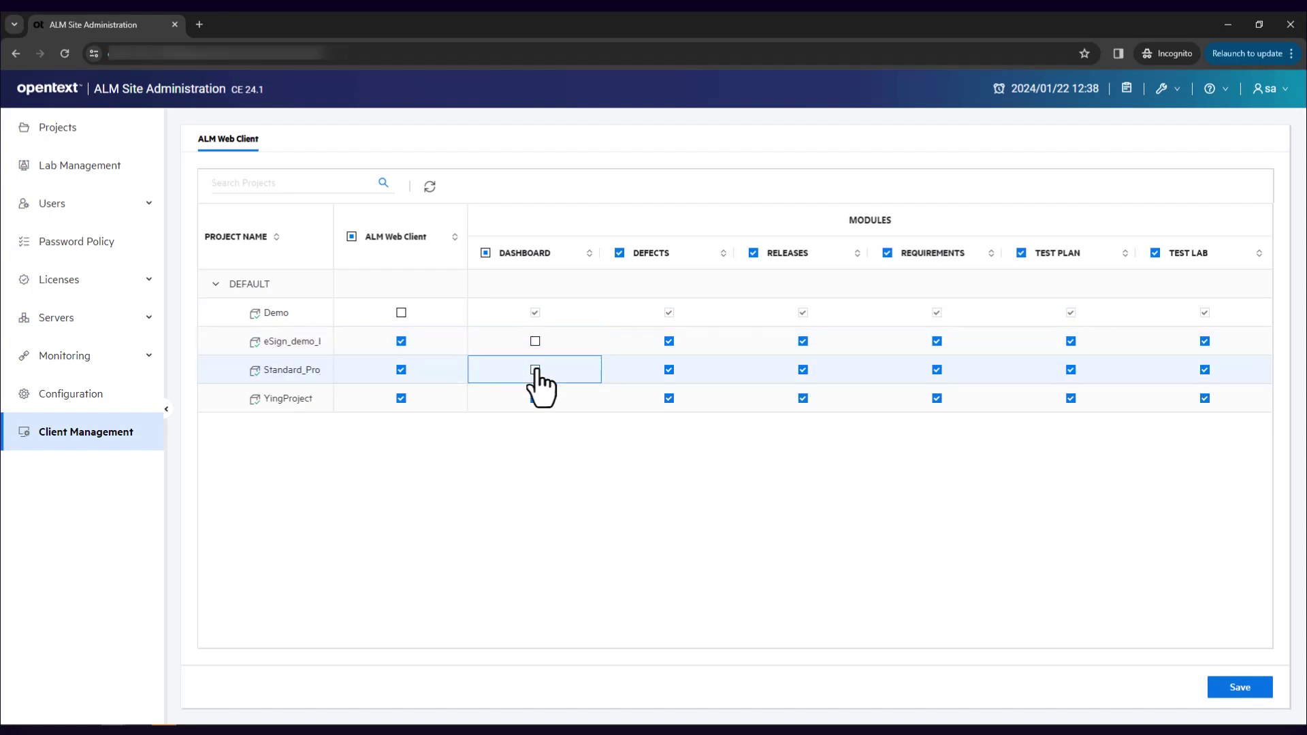
click(669, 401)
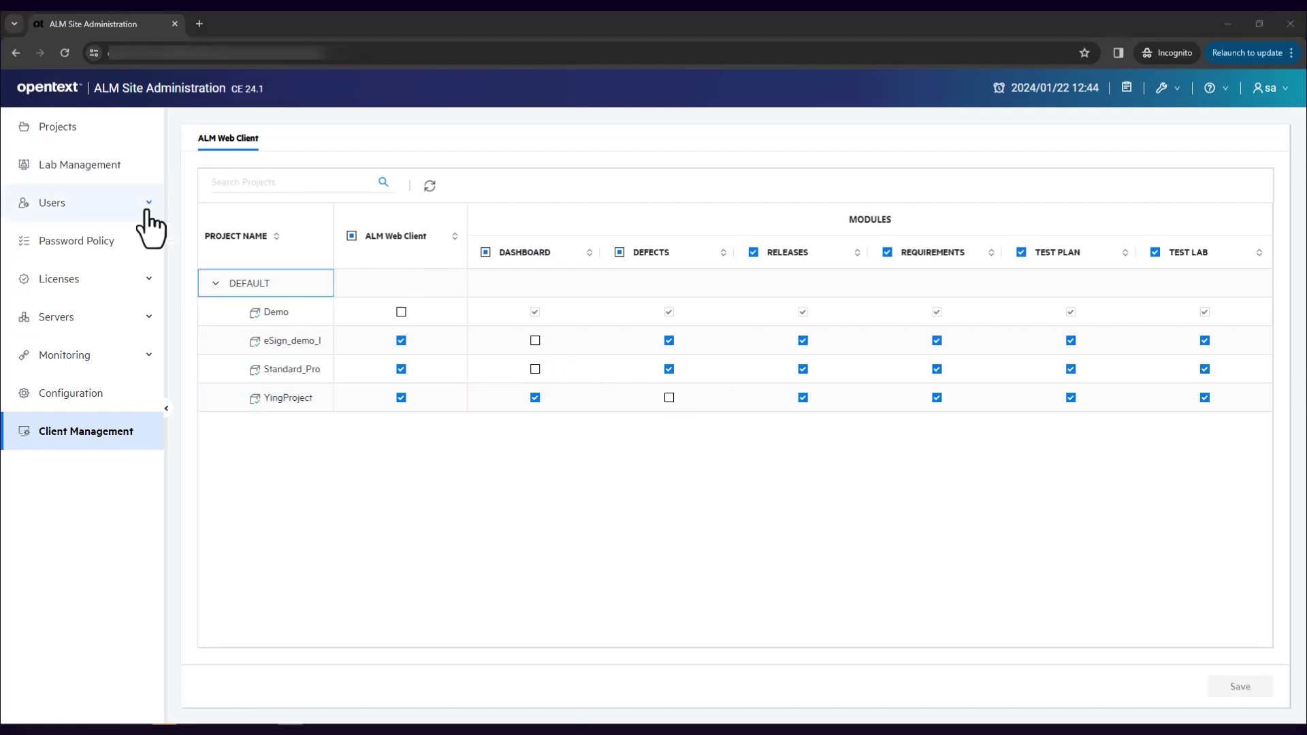
Review API Key Management, start and cancel a new API key, then open My Settings
click(144, 205)
click(139, 253)
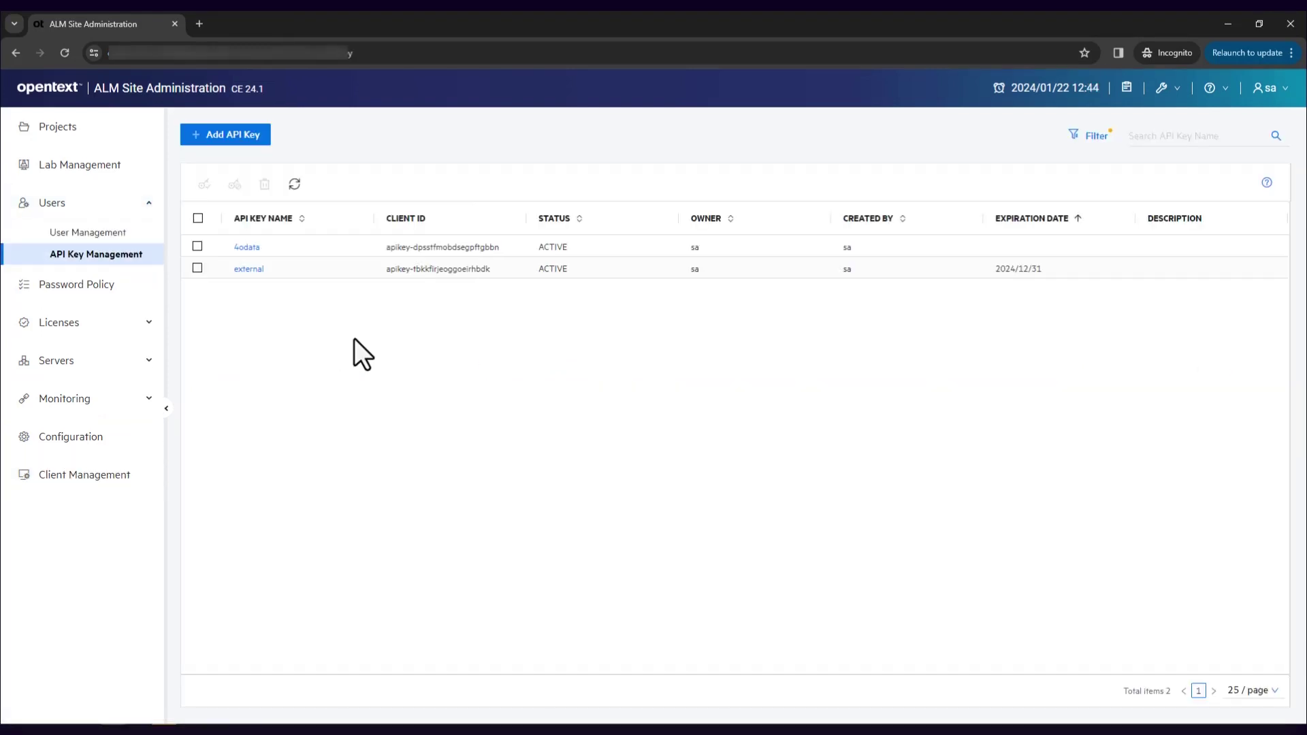
click(238, 141)
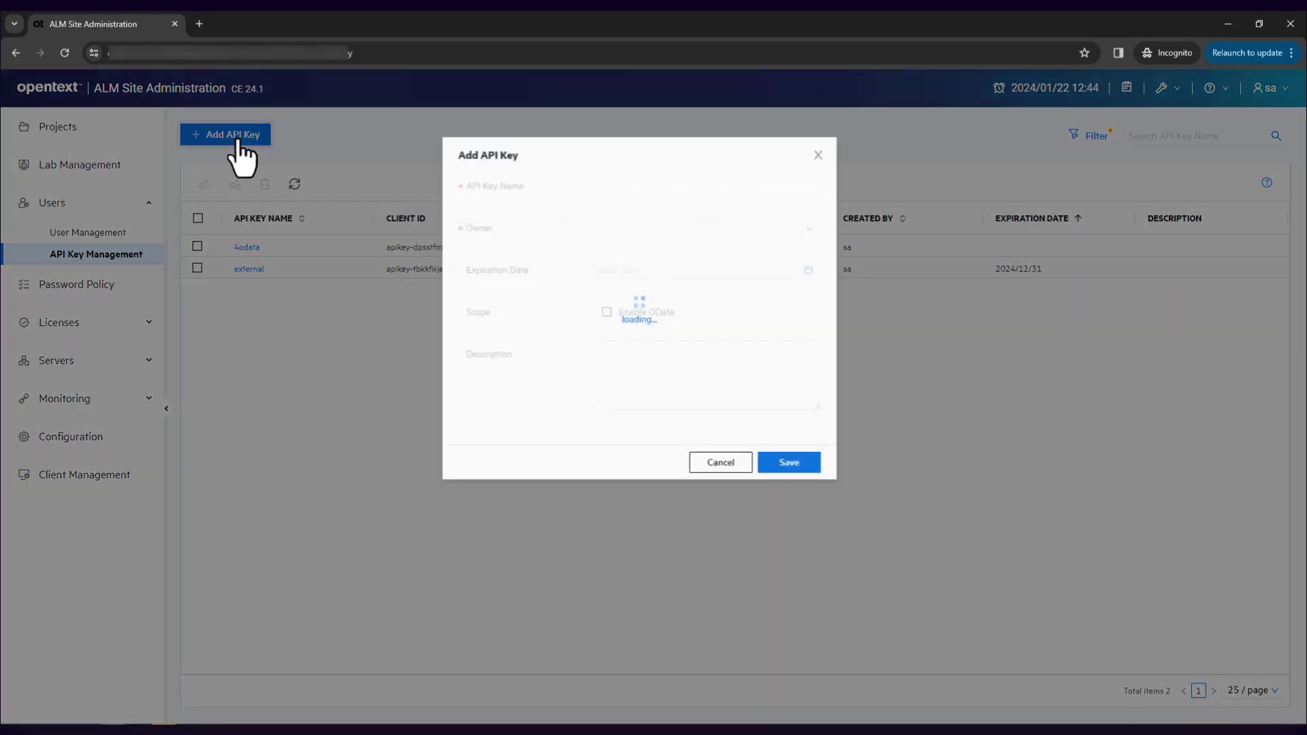
click(745, 476)
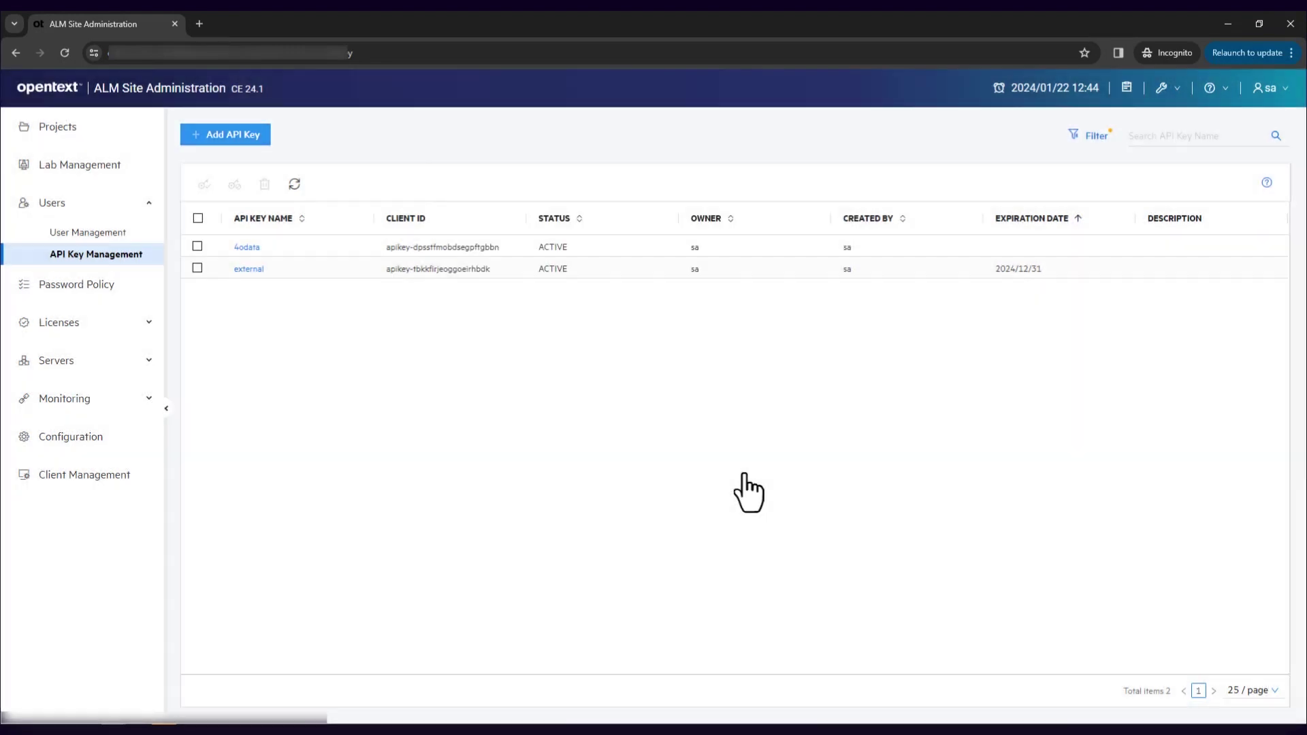
click(1270, 91)
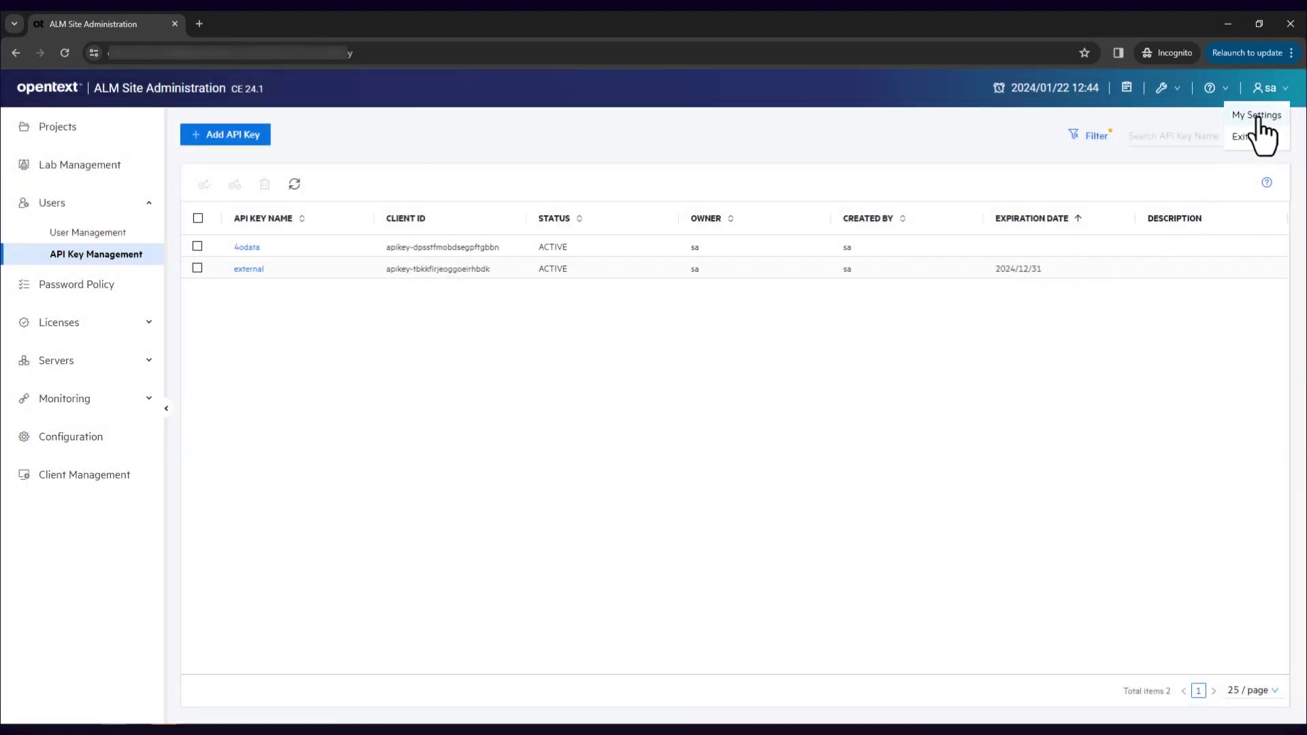
click(1253, 116)
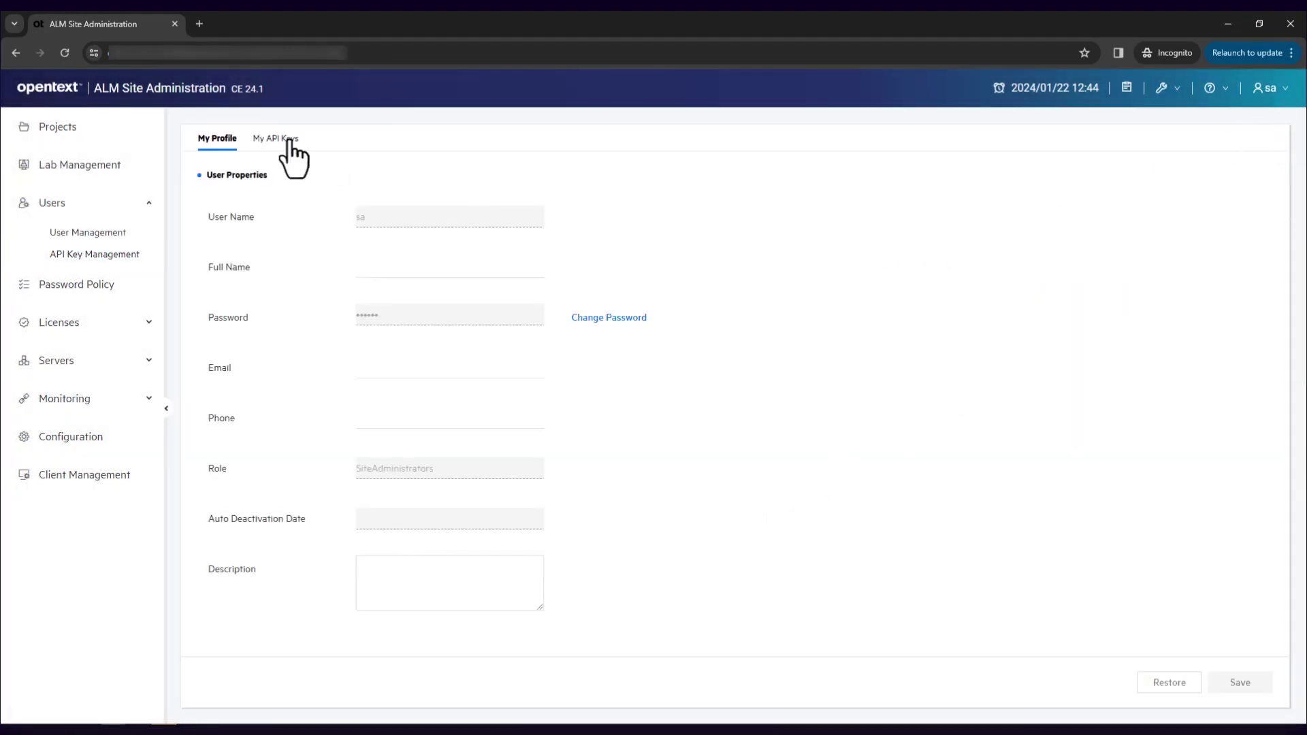
Check your own API keys, then set Full Licenses to 500 for End customer A and 300 for End customer B
click(289, 141)
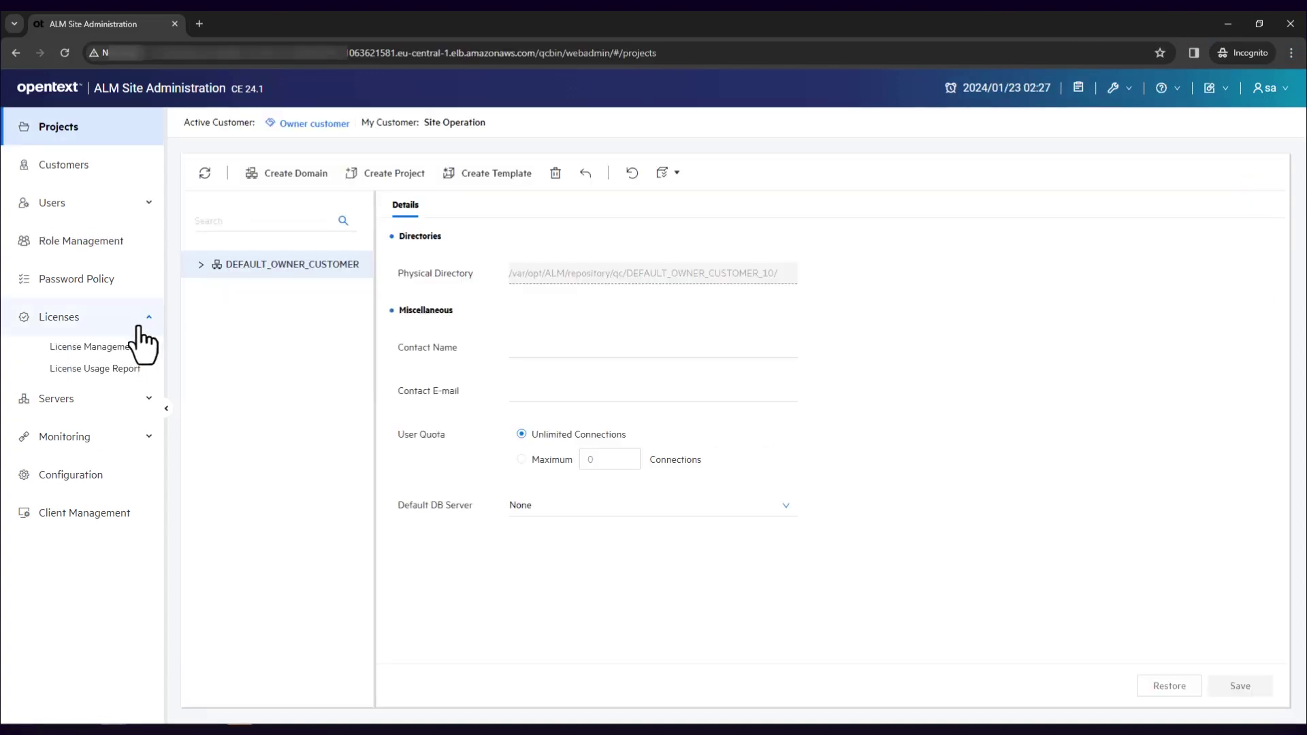
click(126, 348)
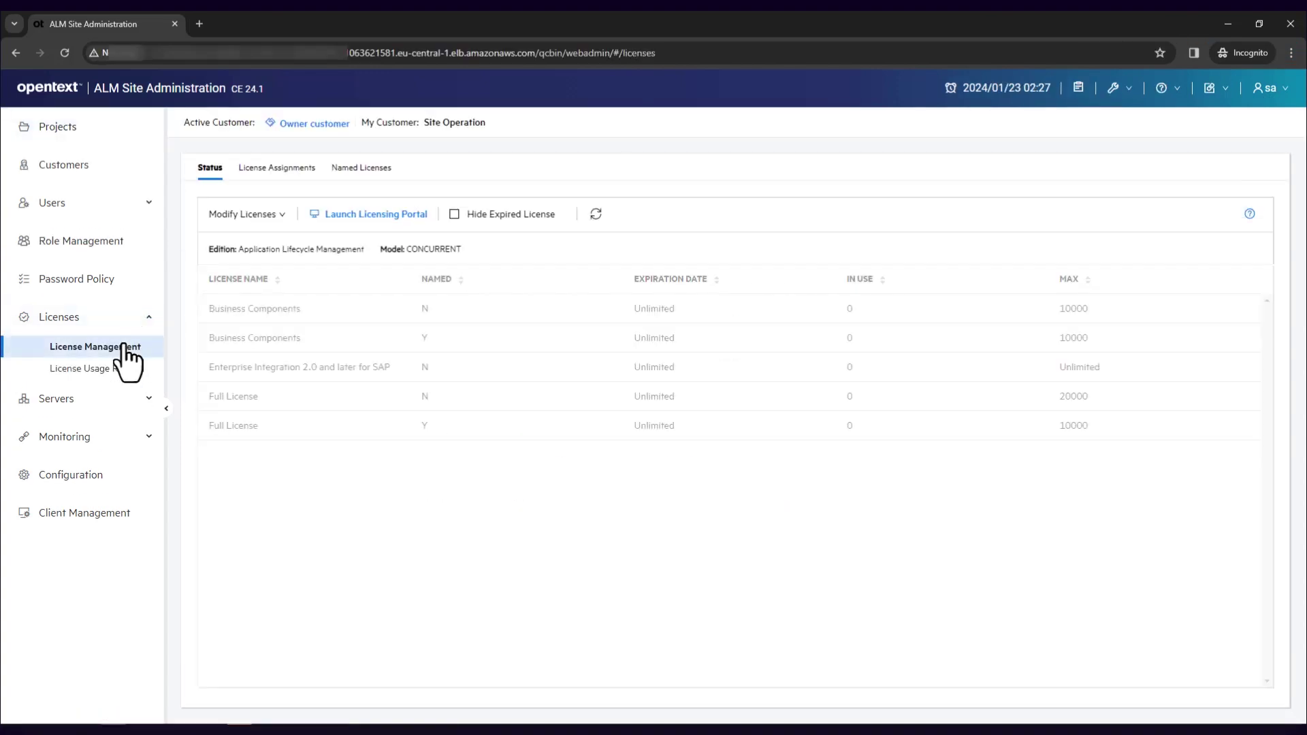
click(274, 171)
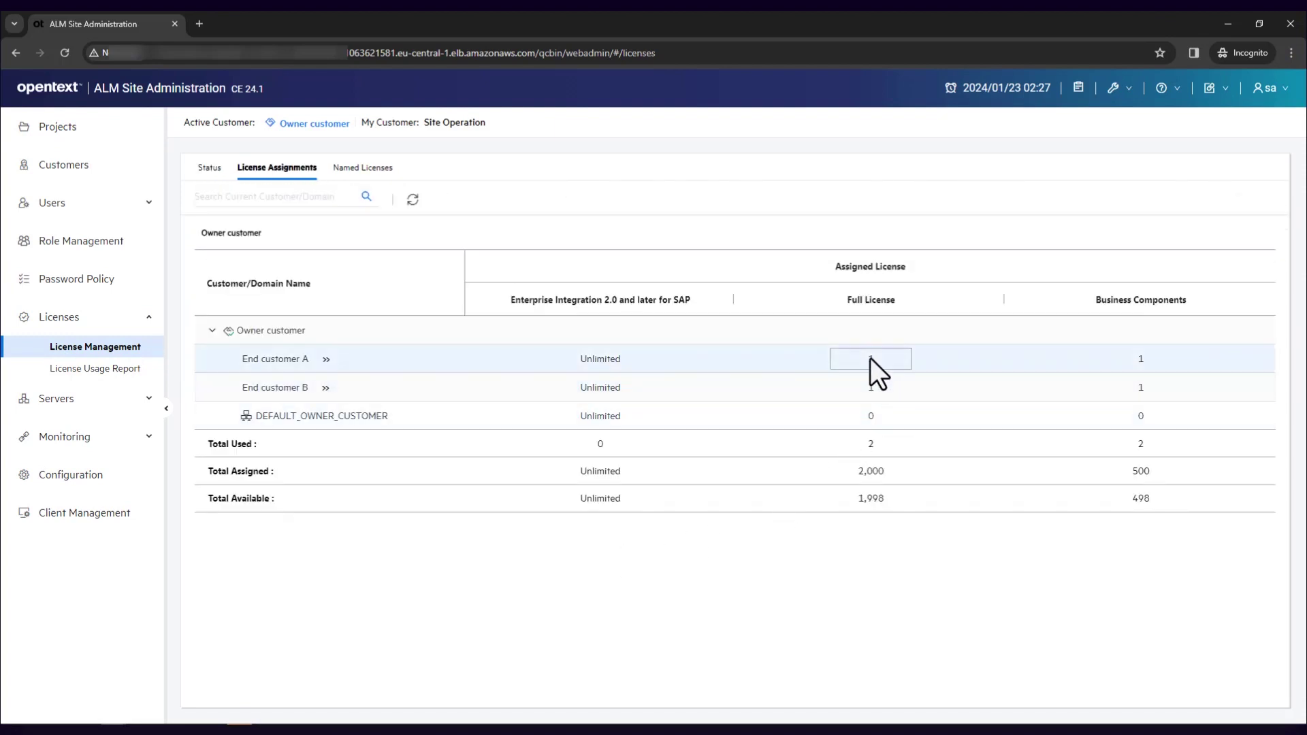
click(870, 358)
click(874, 387)
text(3)
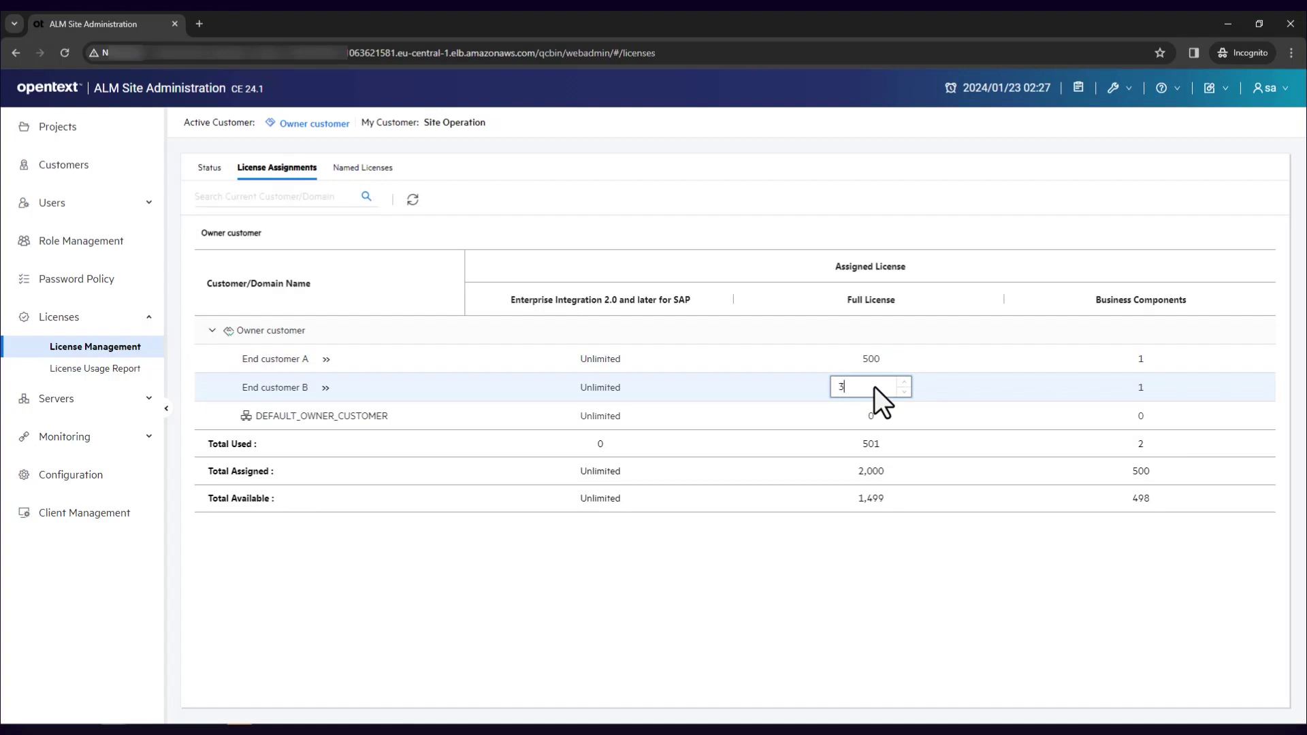
text(00)
key(Return)
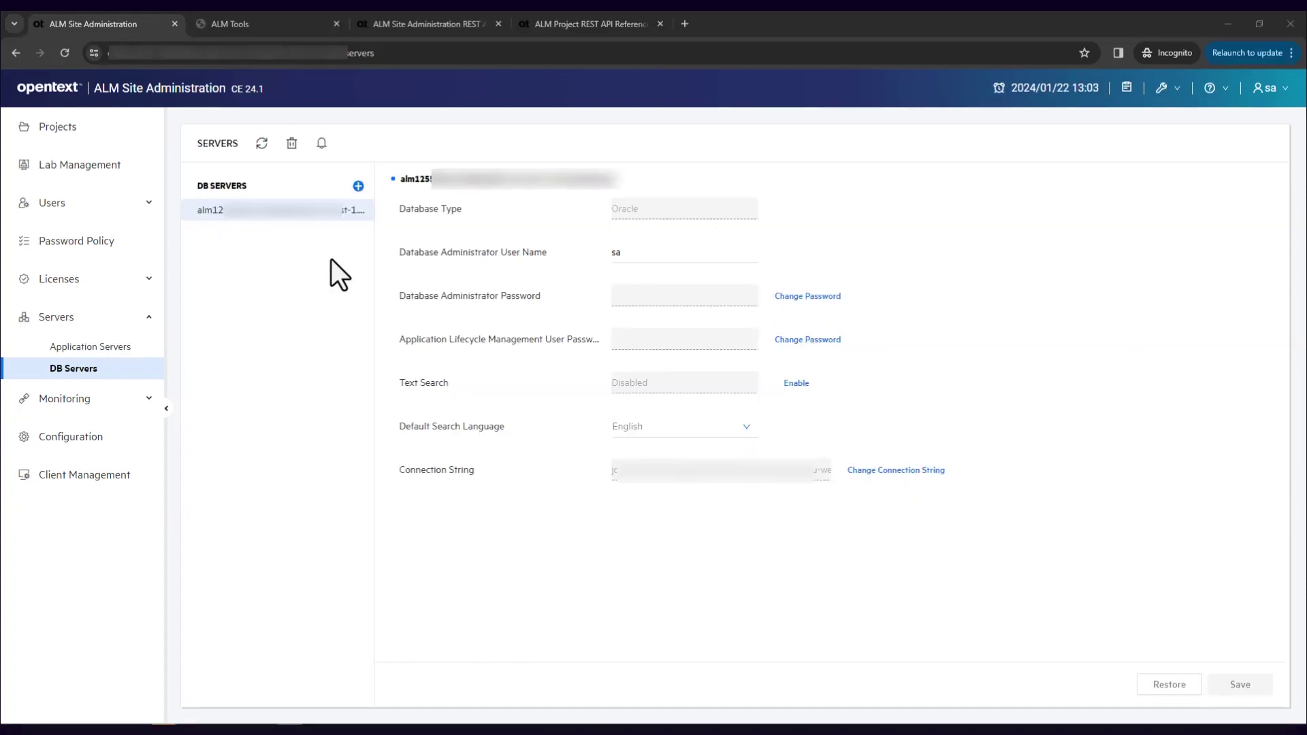
Add a new DB server and set its Database Type to MS-SQL(AAD Auth.)
click(358, 186)
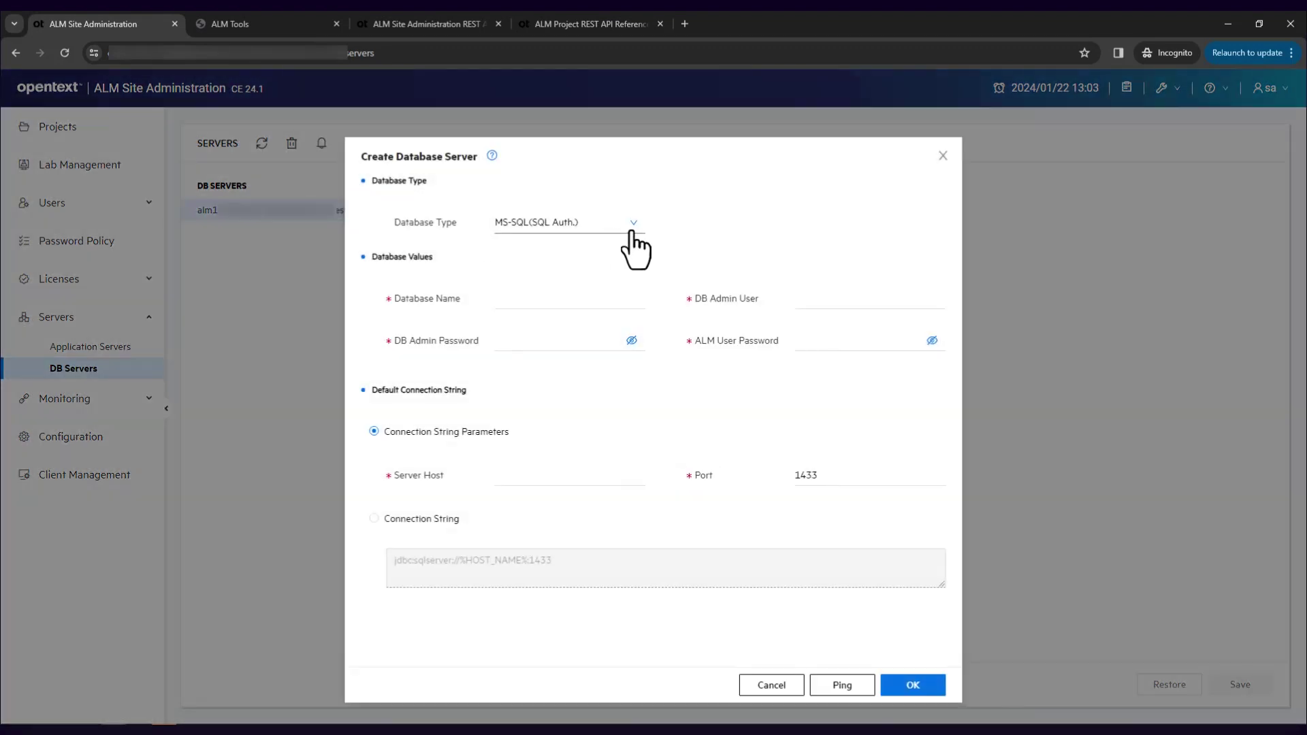
click(631, 232)
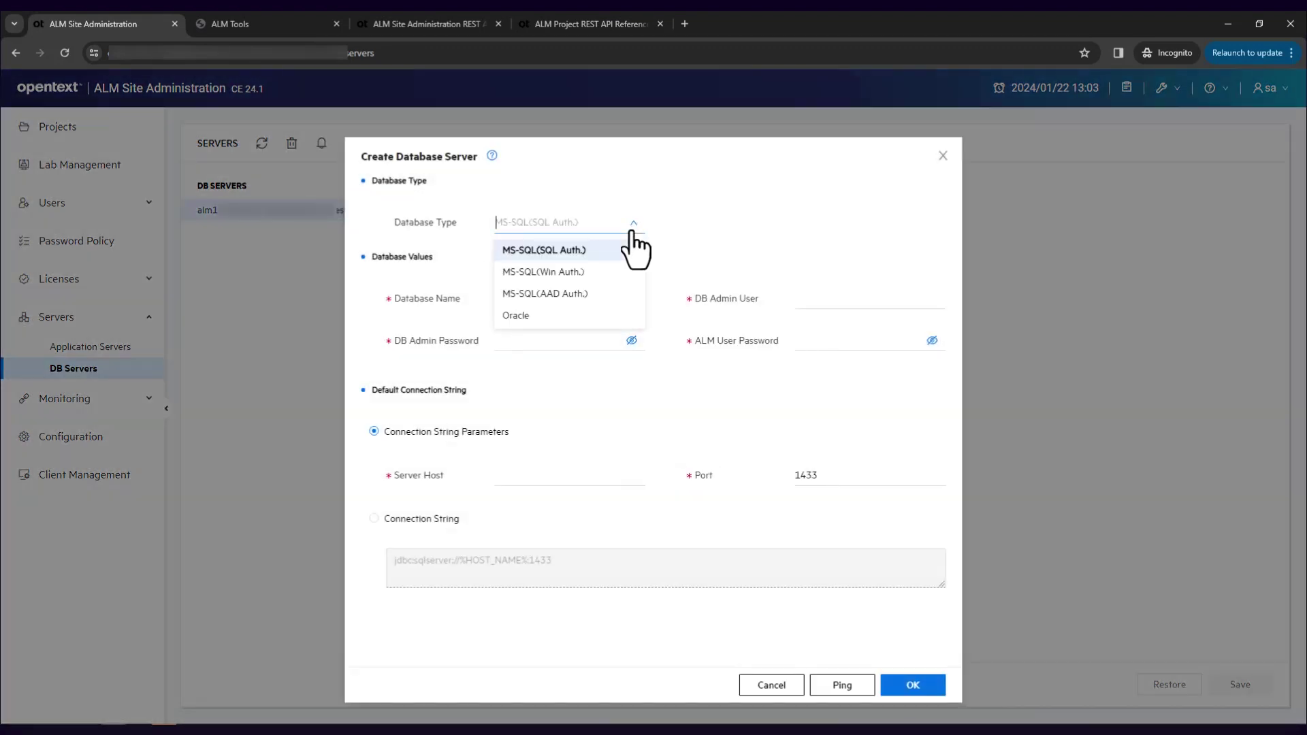
click(607, 294)
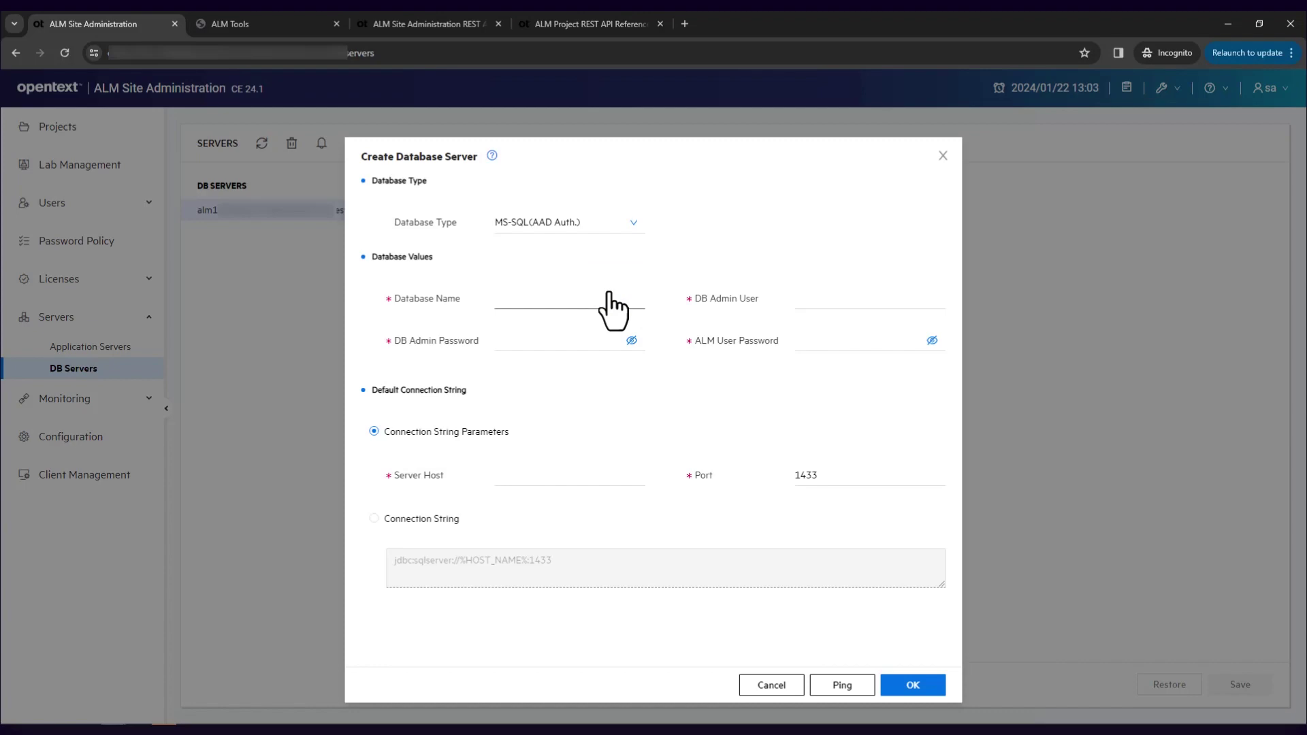